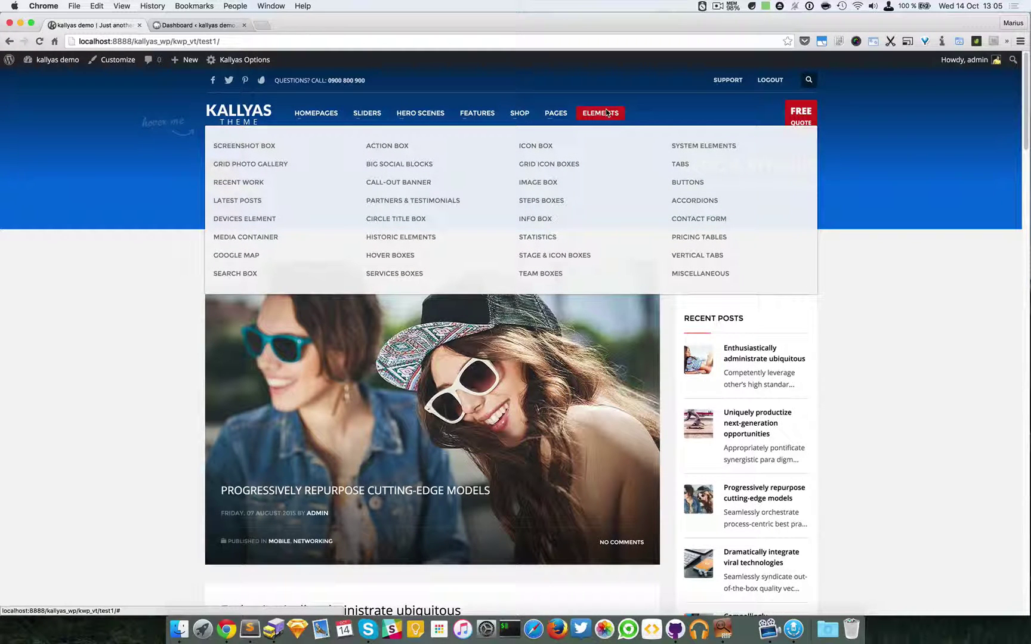
- Open the Services Boxes demo page from the Elements menu
click(405, 275)
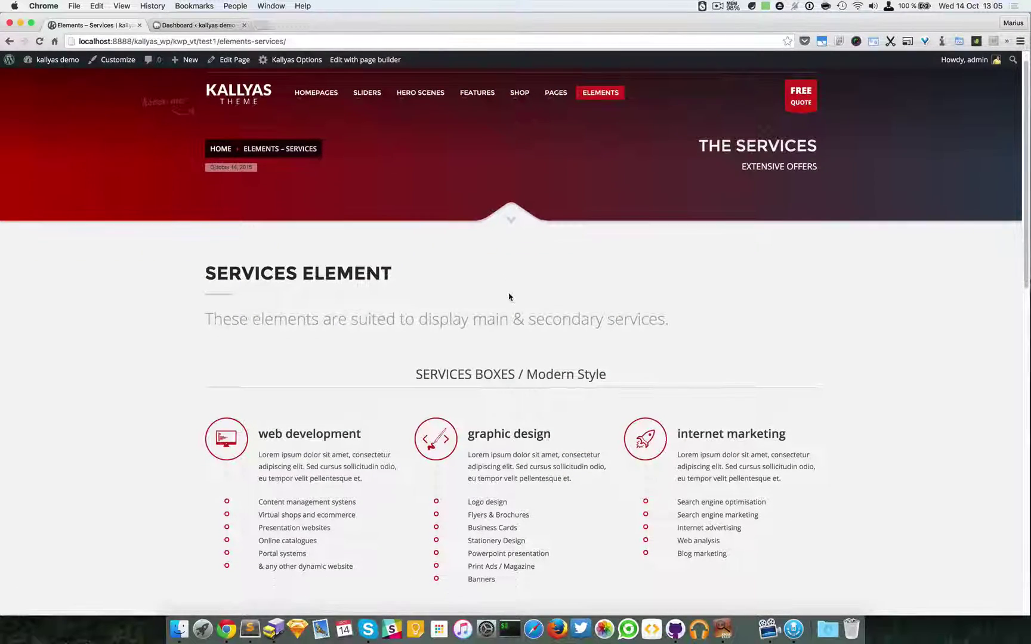
scroll(509, 297, down, 5)
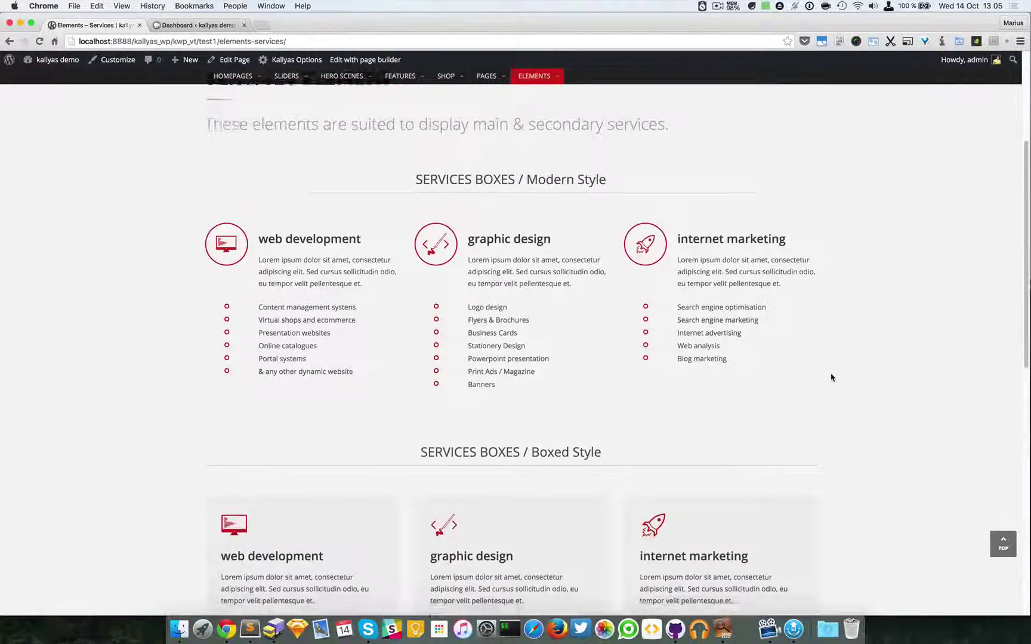
scroll(829, 371, down, 2)
scroll(355, 301, down, 3)
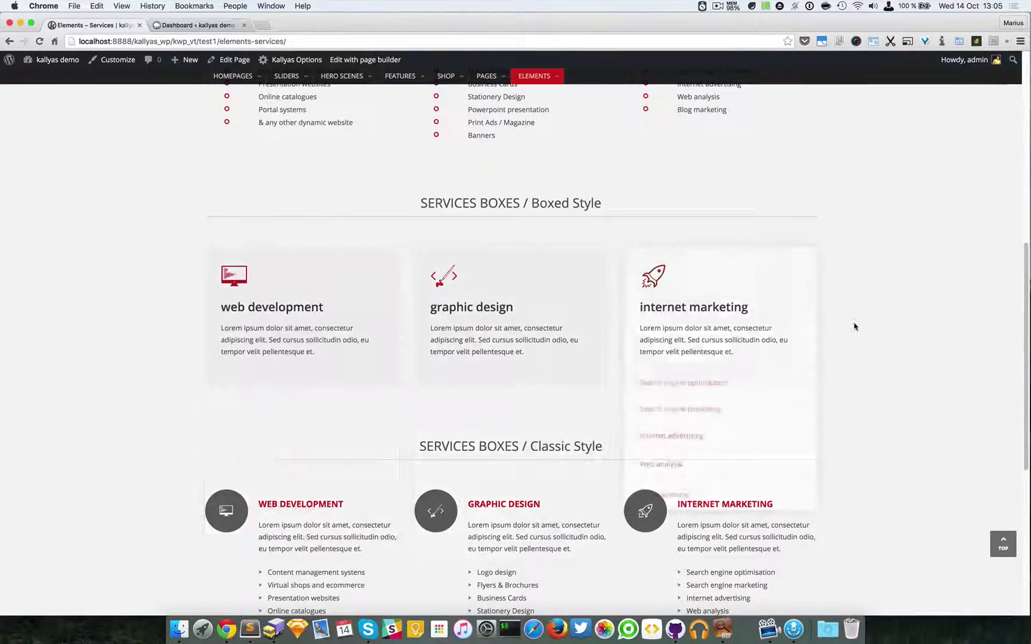
scroll(854, 325, down, 4)
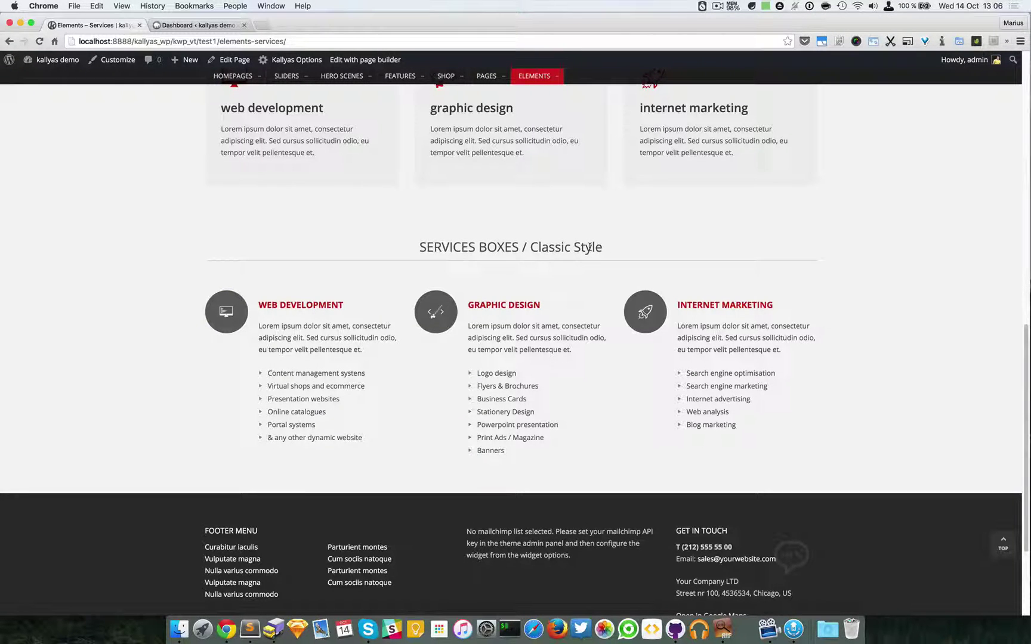
scroll(590, 247, up, 5)
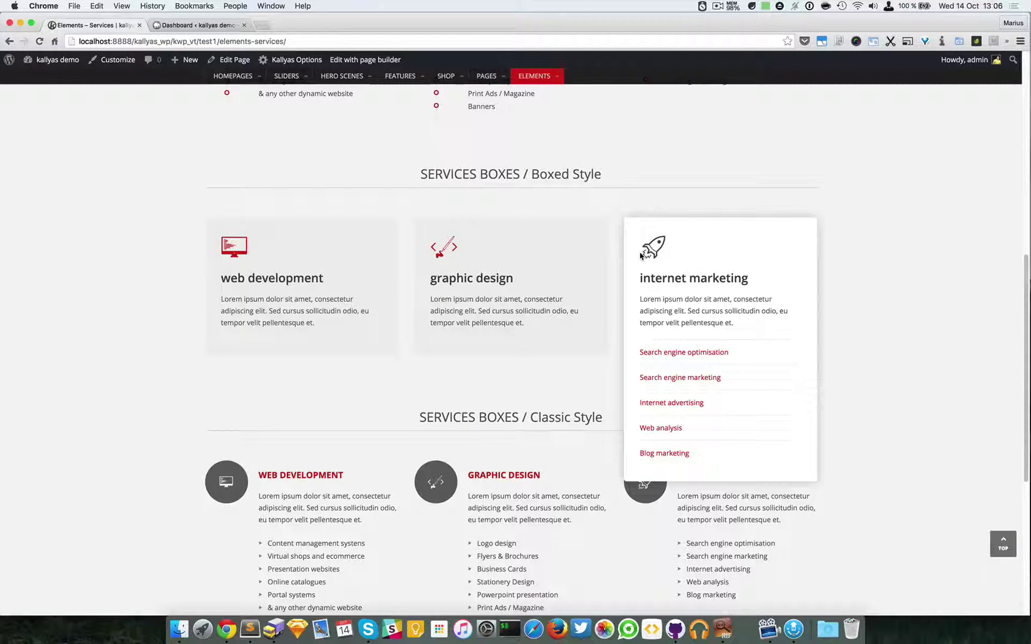
scroll(580, 250, up, 7)
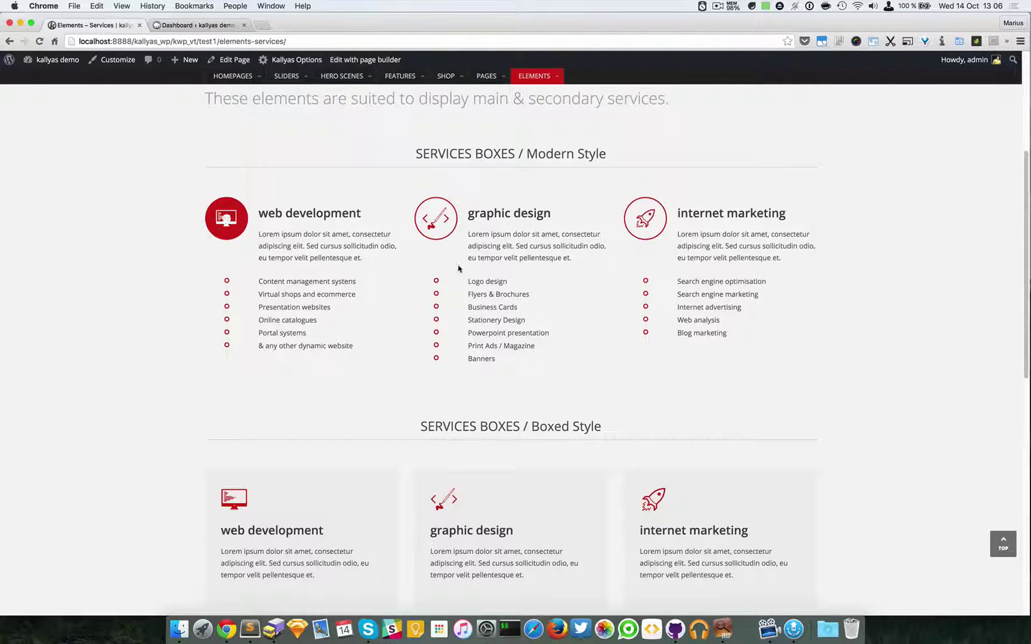
scroll(827, 349, up, 5)
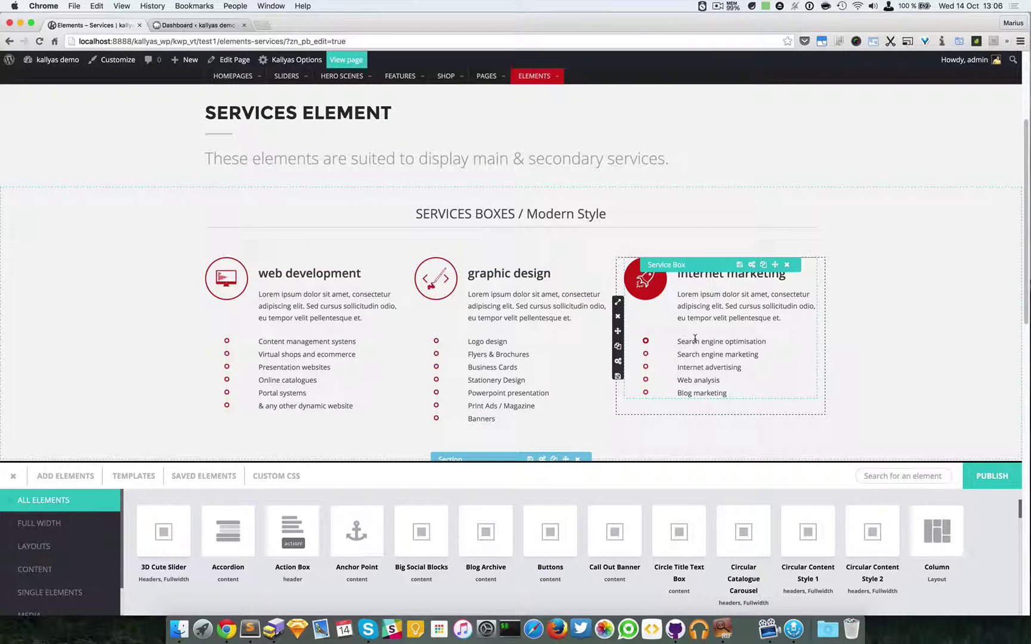
mouse_move(301, 338)
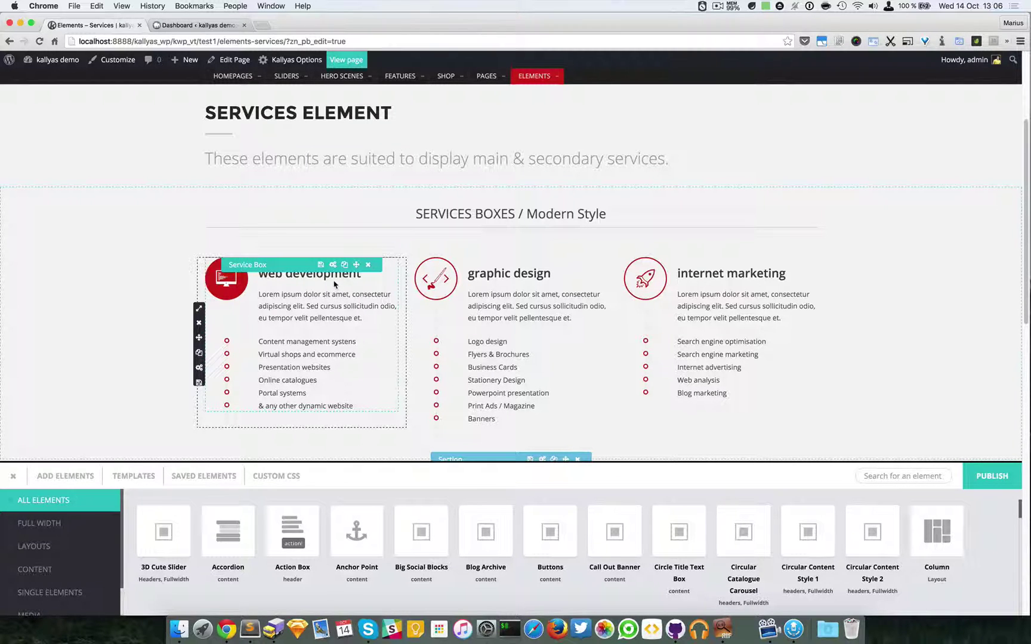
- Try the Classic style on the web development service box and preview it
click(333, 266)
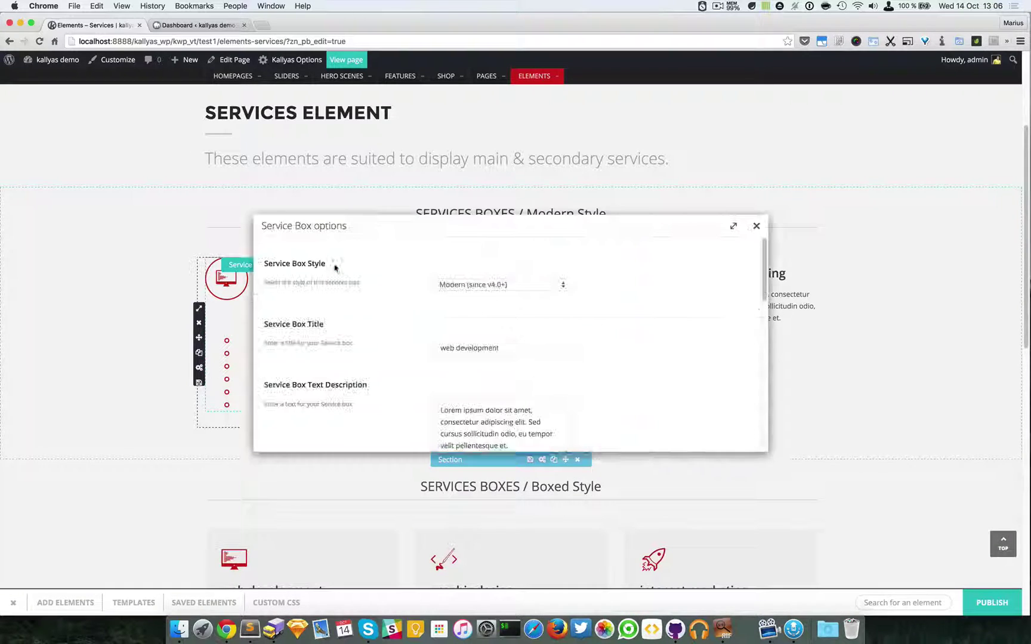
drag(375, 228, 533, 168)
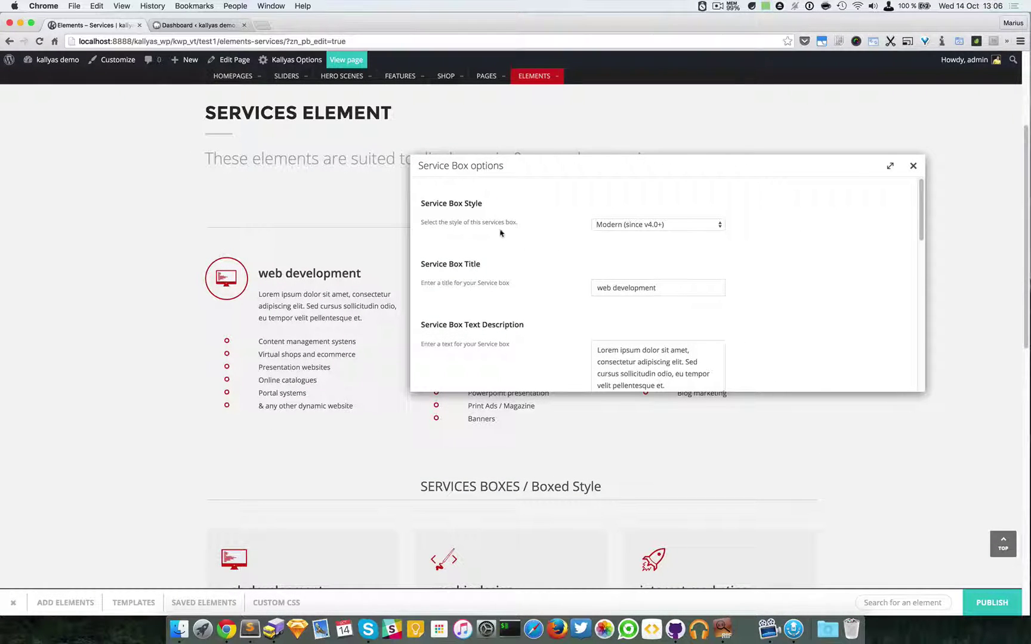
click(600, 226)
click(770, 232)
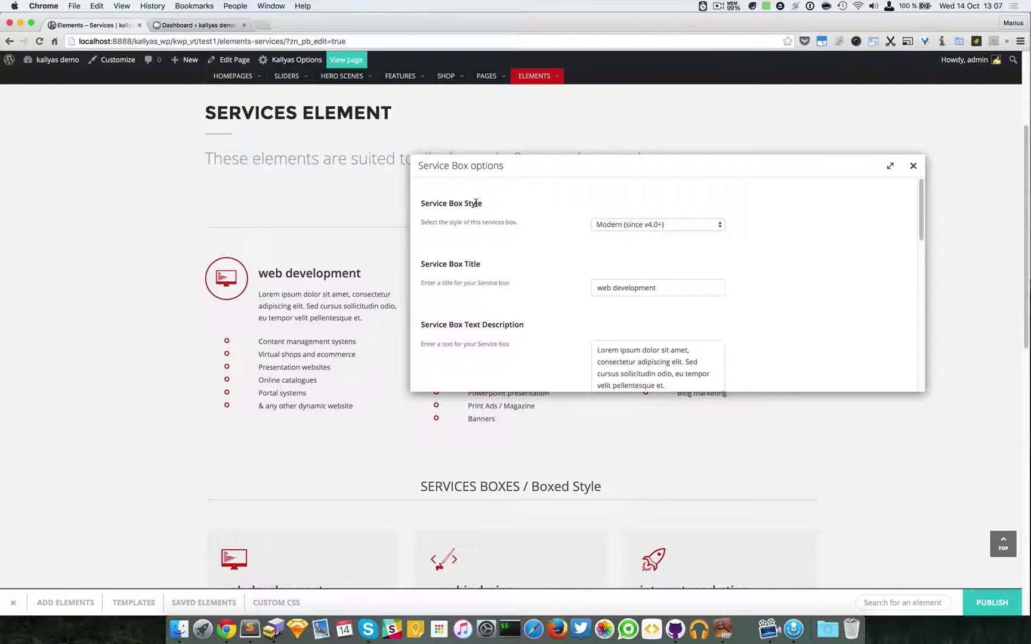
click(656, 223)
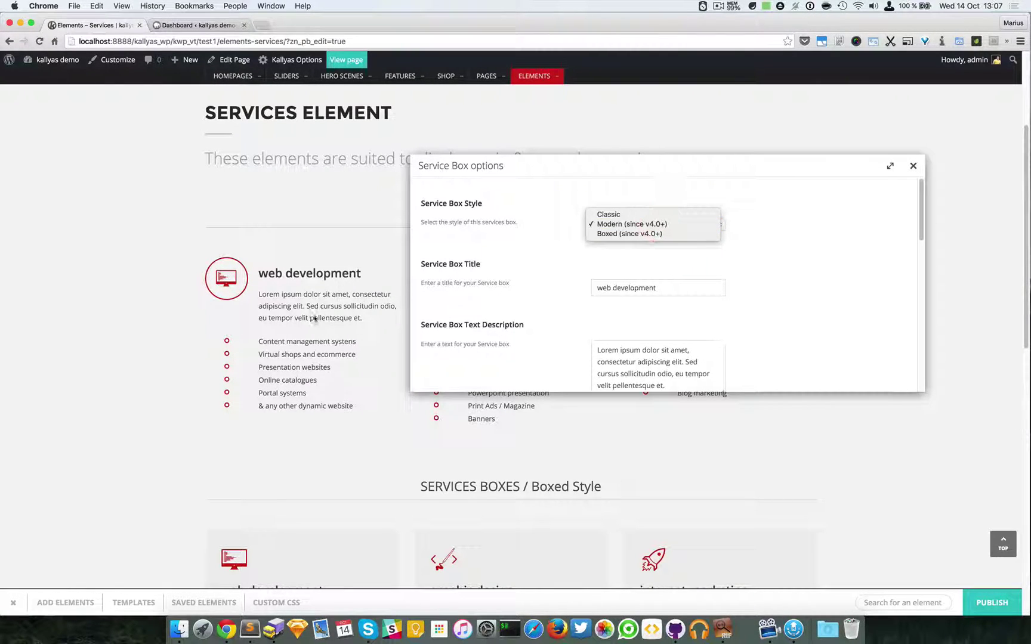
click(309, 288)
click(623, 226)
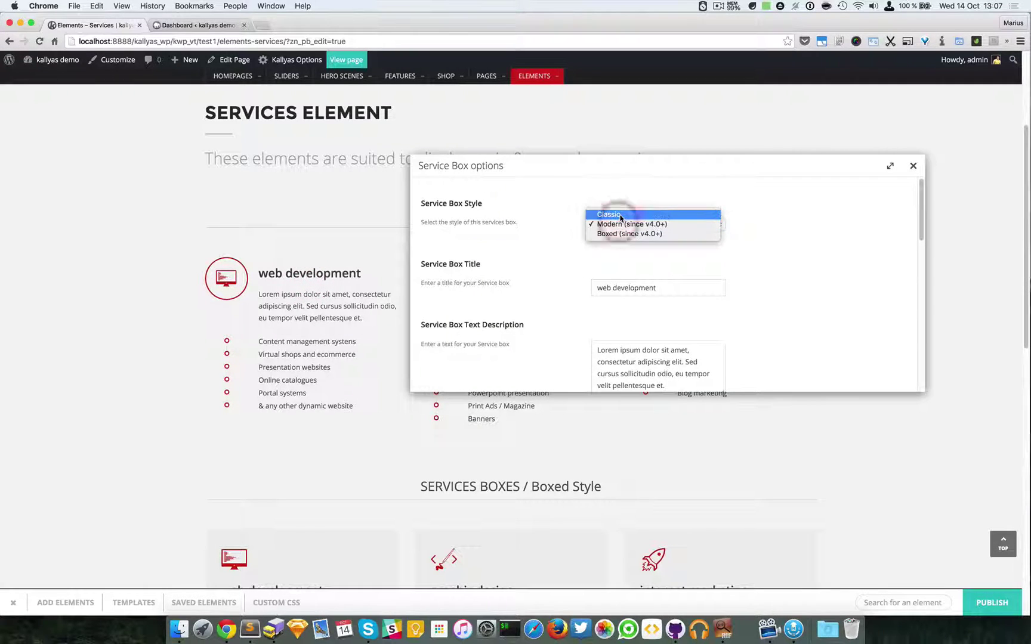
click(617, 215)
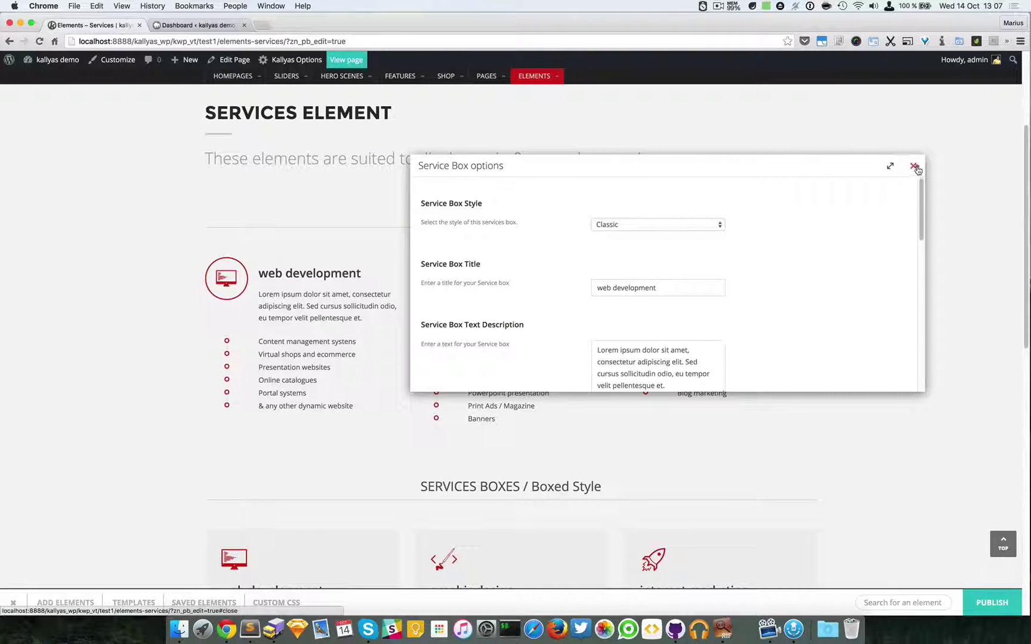
click(912, 164)
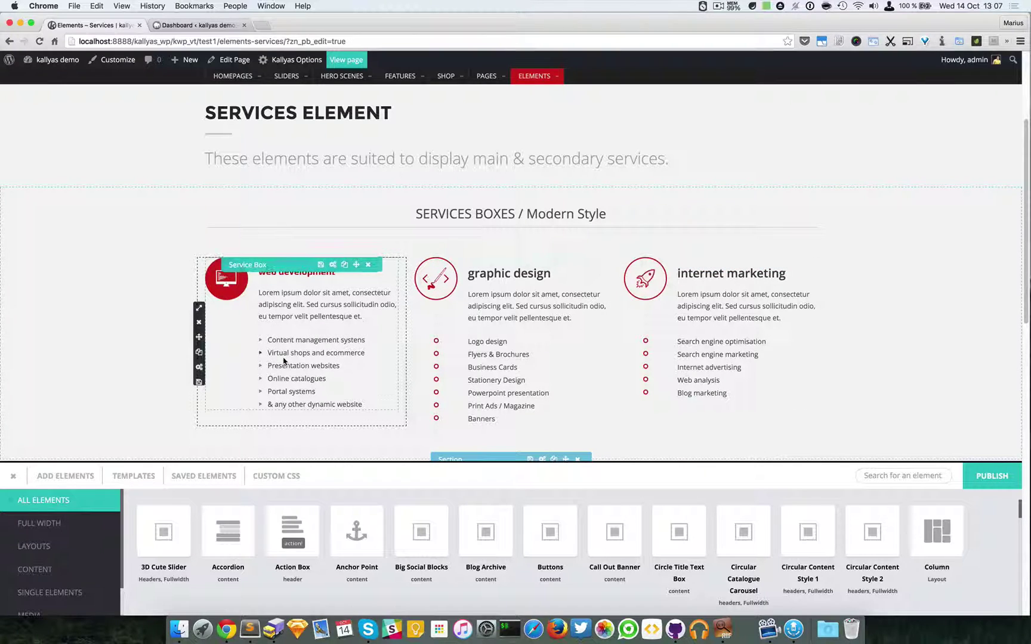
- Switch the web development box to the Boxed style and preview it
click(333, 265)
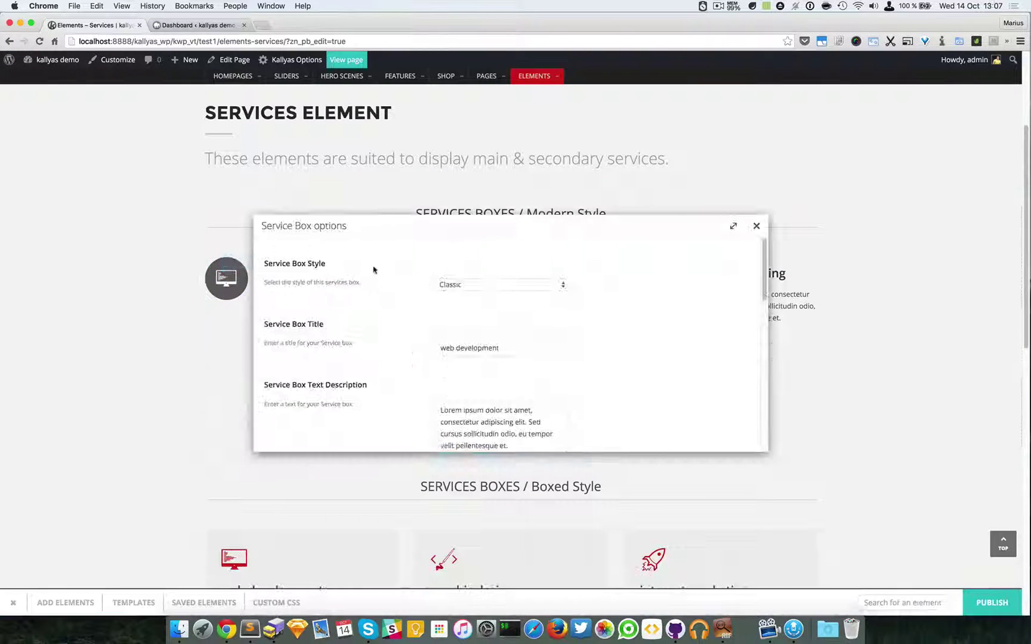
drag(418, 230, 669, 226)
click(773, 279)
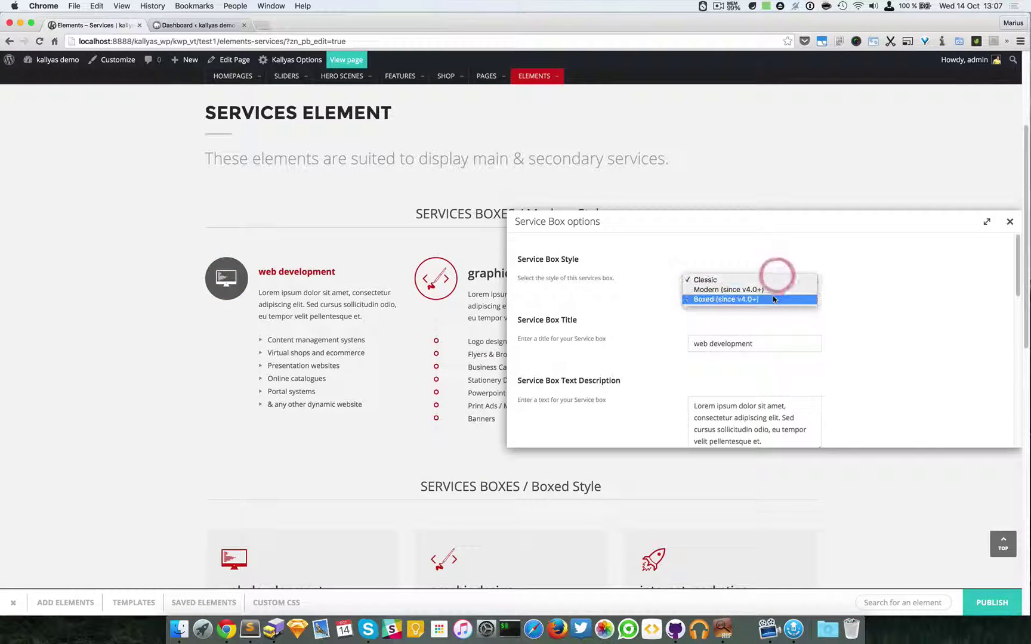
click(1010, 222)
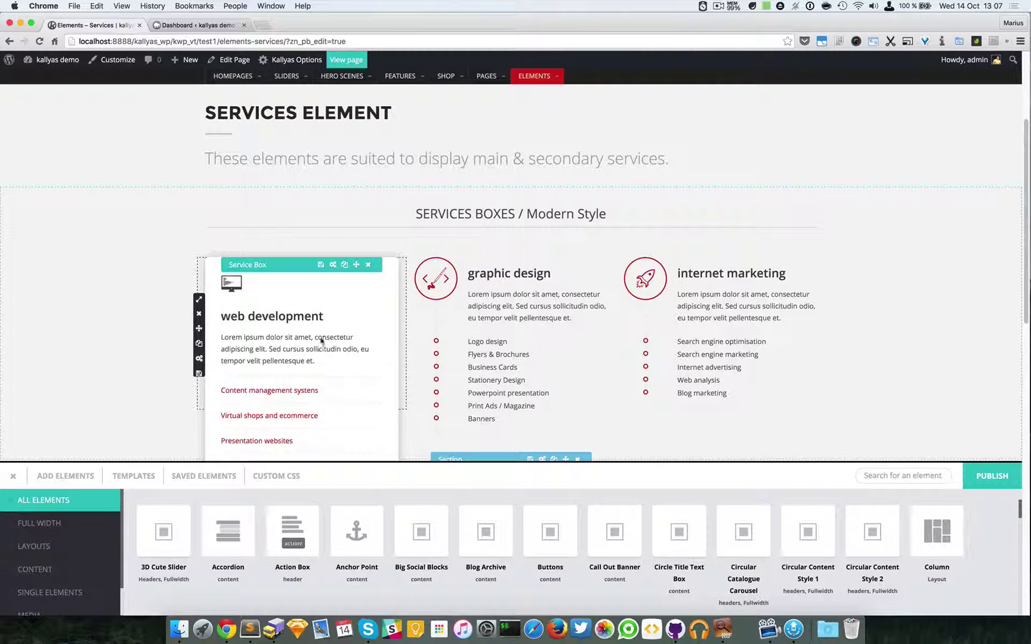
scroll(262, 241, down, 3)
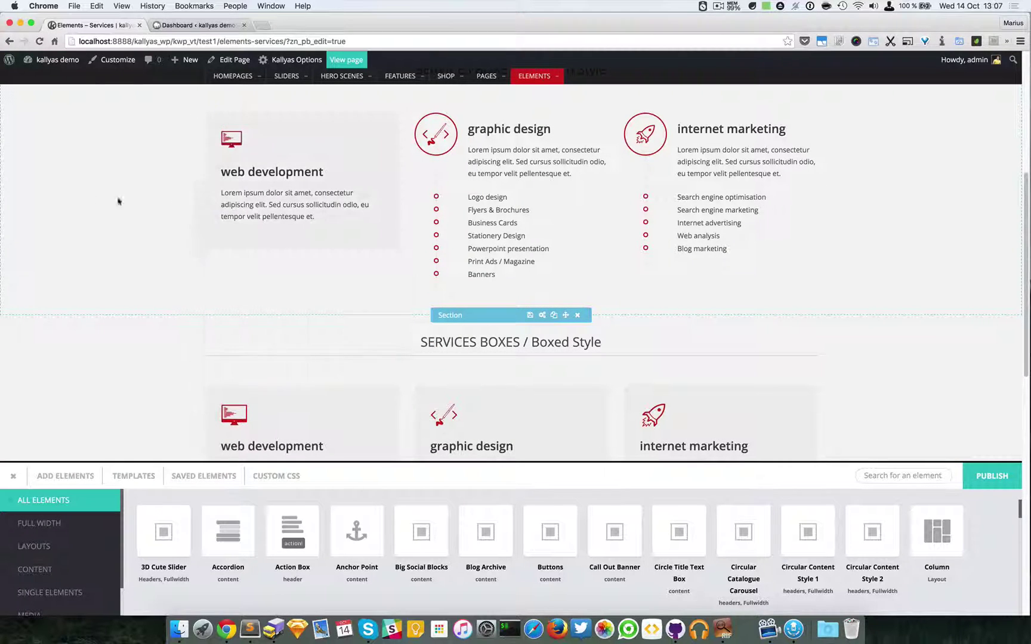
scroll(323, 177, up, 1)
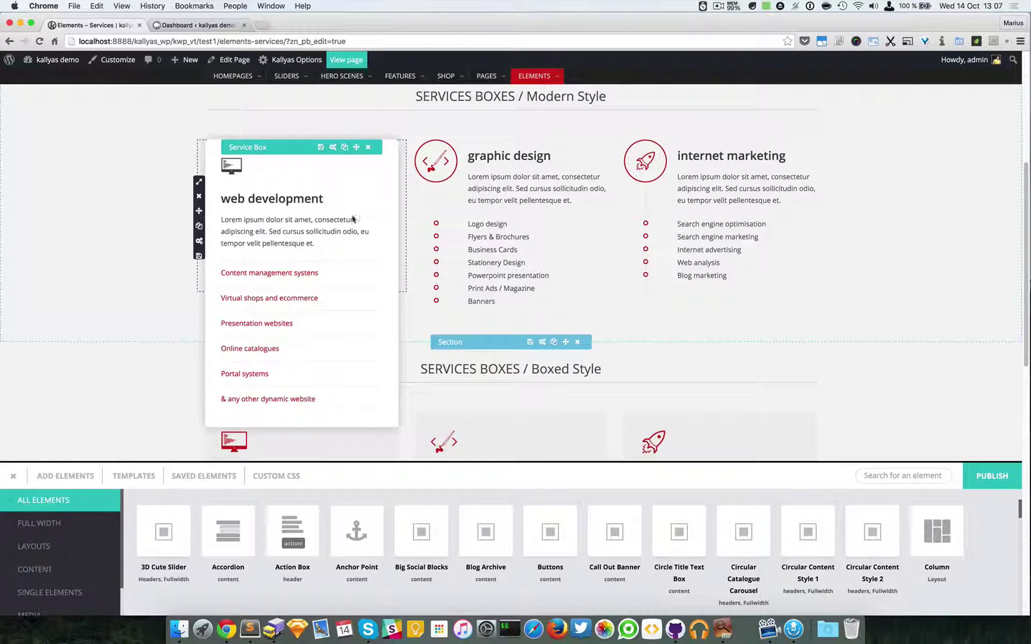
- Reopen the web development box's settings and move the options window aside
click(333, 146)
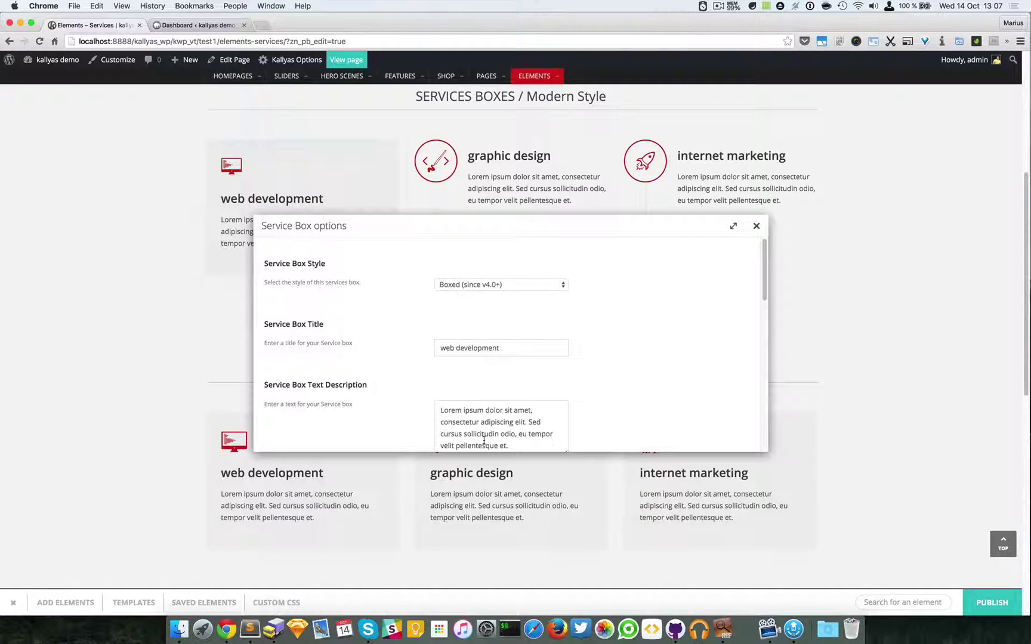
drag(480, 216, 652, 184)
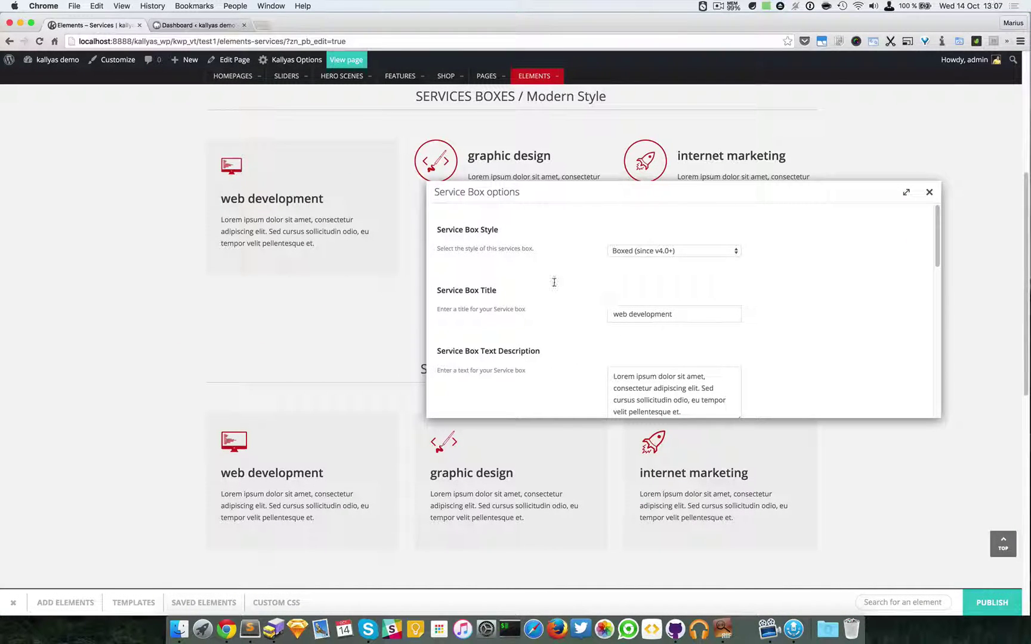
scroll(645, 313, down, 2)
scroll(546, 322, down, 1)
scroll(507, 318, down, 1)
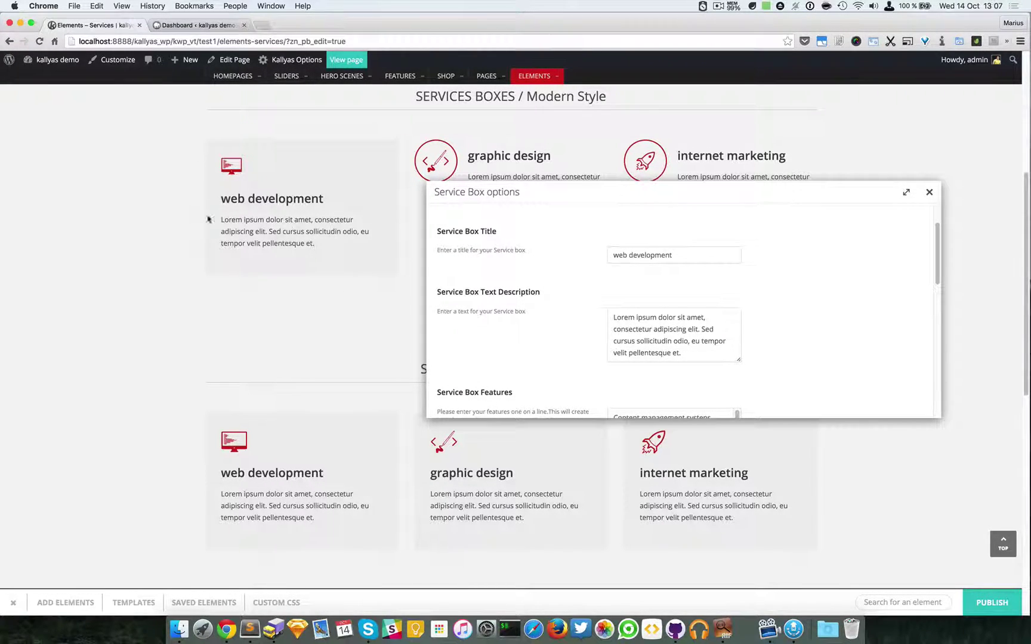
scroll(624, 298, down, 2)
scroll(624, 296, down, 1)
scroll(623, 296, down, 1)
scroll(562, 298, down, 1)
scroll(532, 306, down, 1)
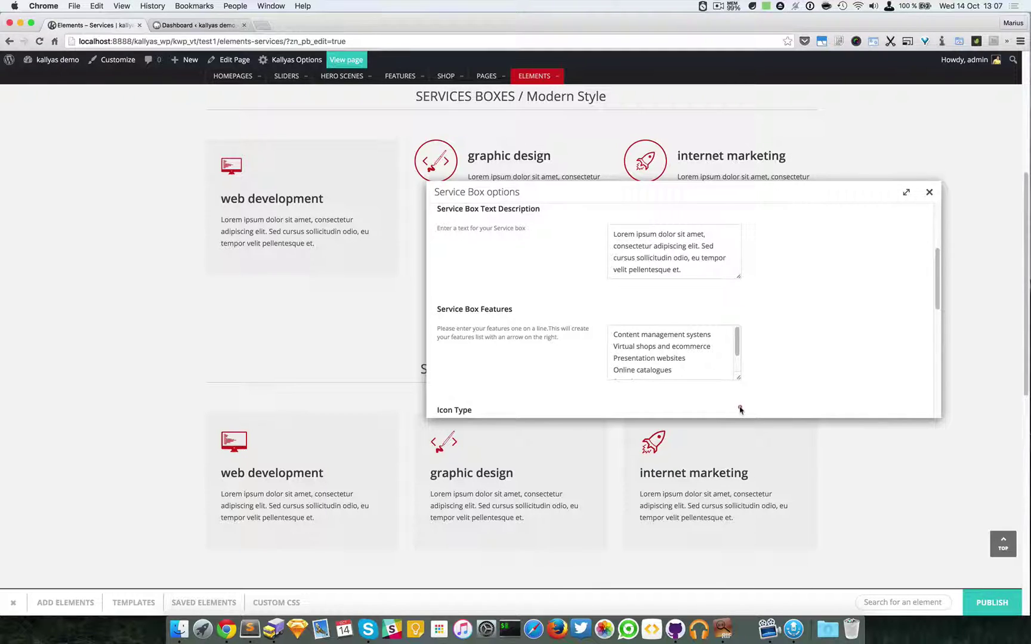
- Enlarge the Service Box Features field so all six feature lines show
mouse_move(738, 379)
mouse_down()
mouse_move(739, 409)
mouse_move(612, 334)
mouse_move(759, 401)
mouse_up()
click(612, 333)
click(728, 388)
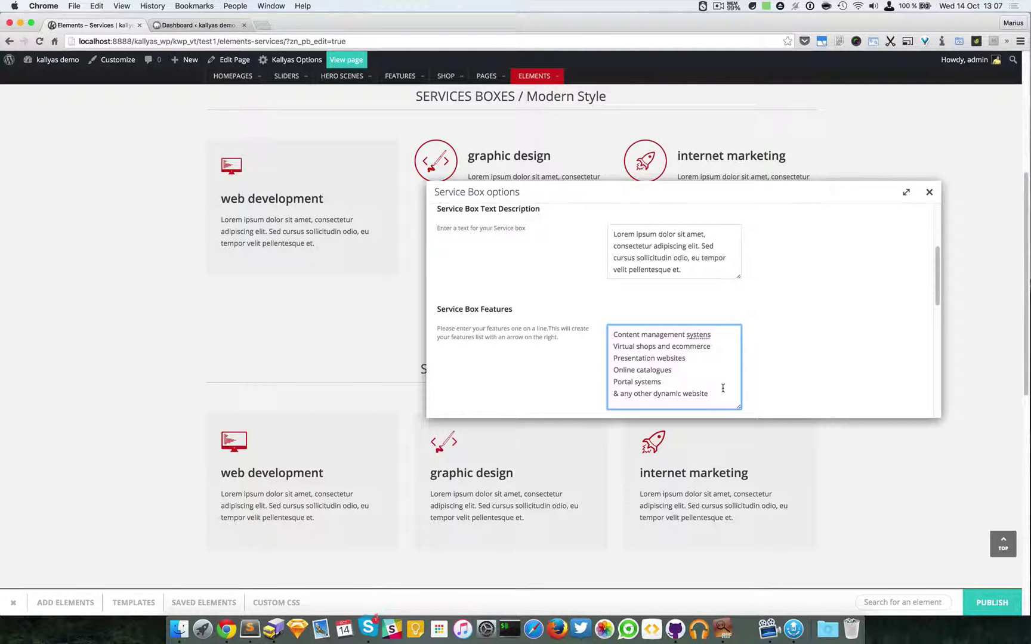
click(686, 380)
click(715, 337)
click(706, 336)
click(707, 362)
scroll(700, 353, down, 1)
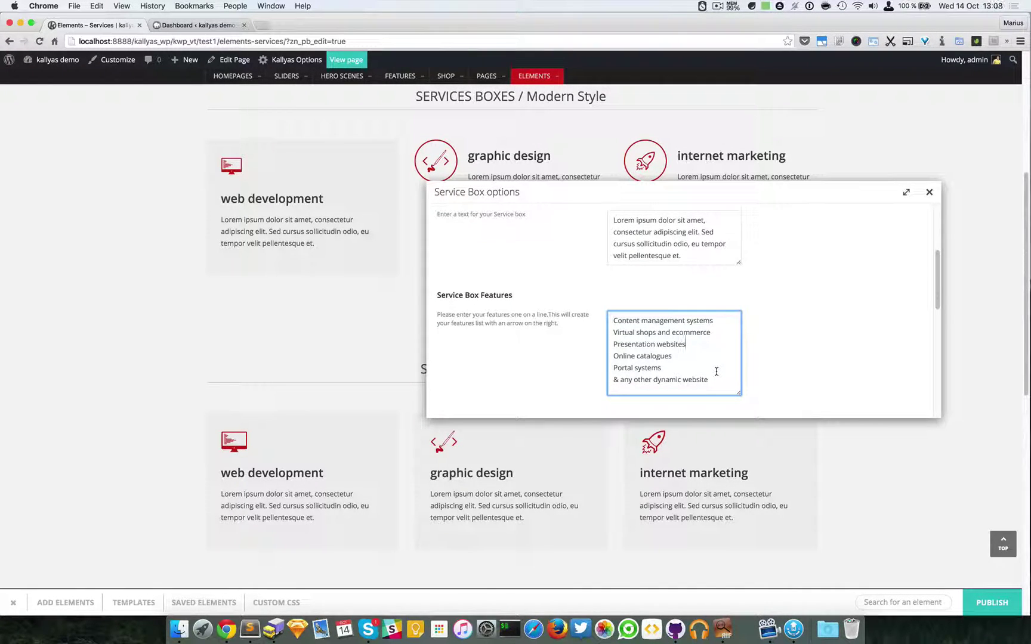
- Add a custom line after the last feature, then delete it and the empty line
click(717, 377)
key(Return)
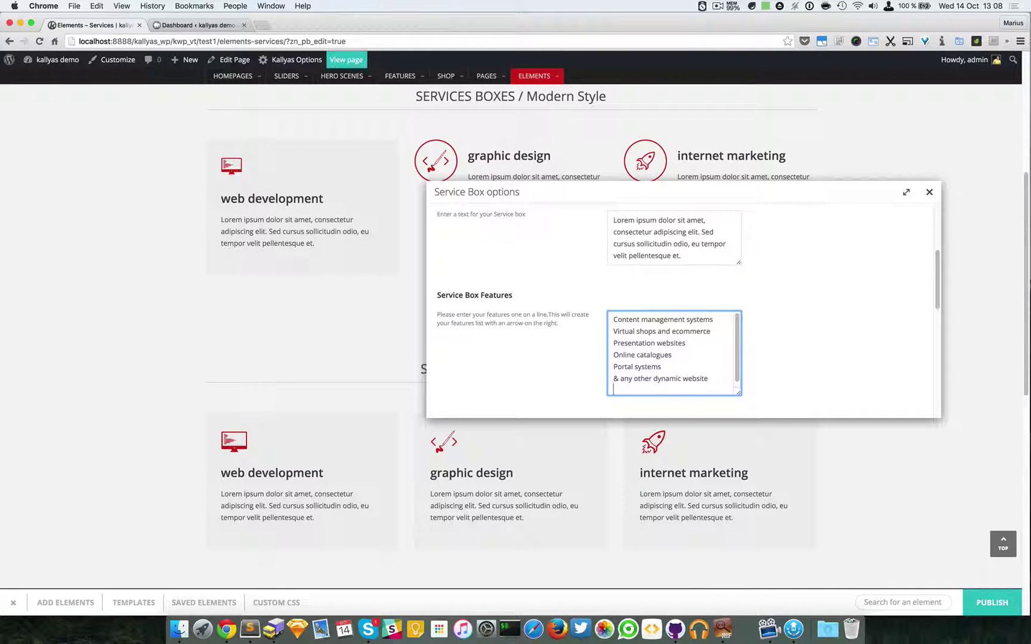
scroll(683, 310, down, 1)
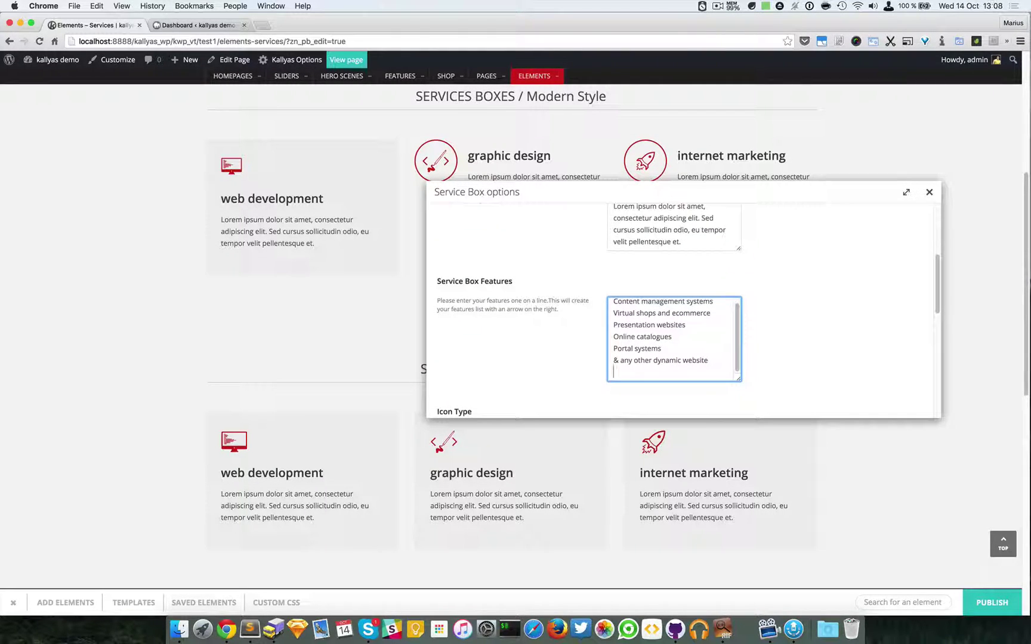
text(acustom line here)
key(Return)
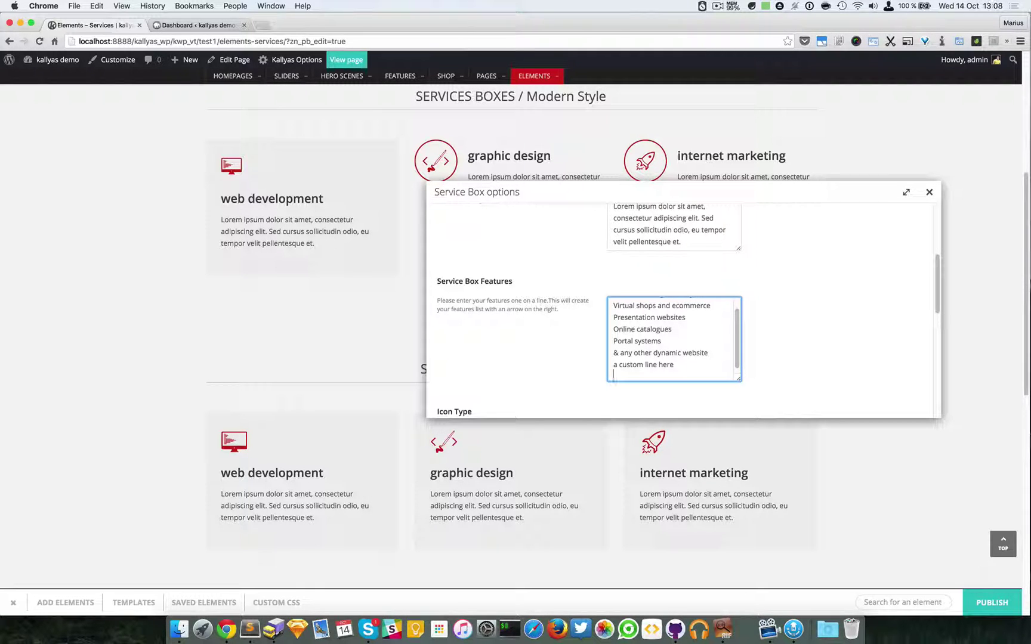
key(shift+Up)
key(BackSpace)
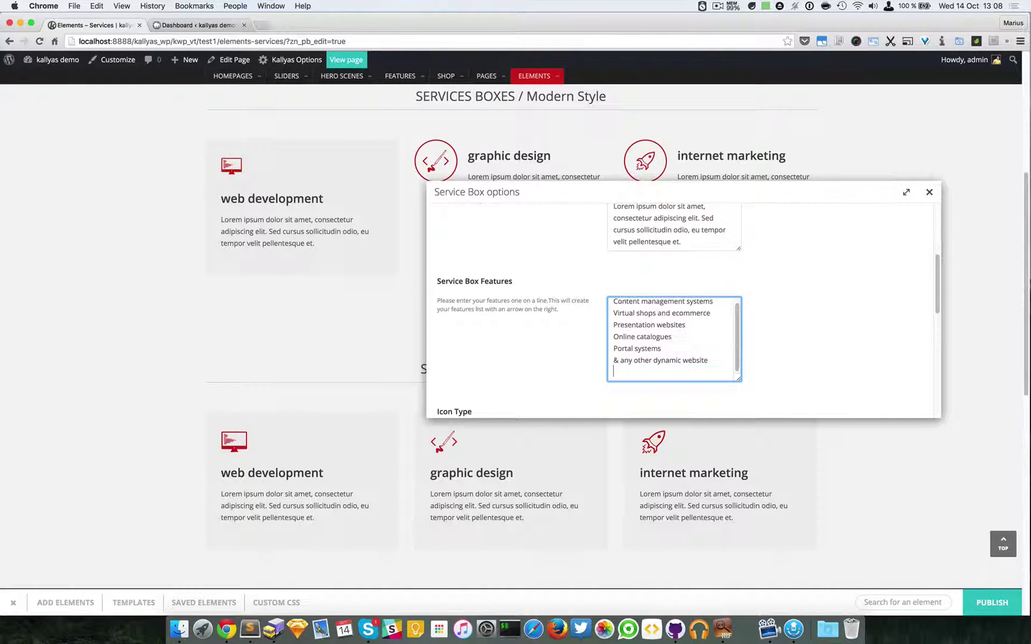
key(BackSpace)
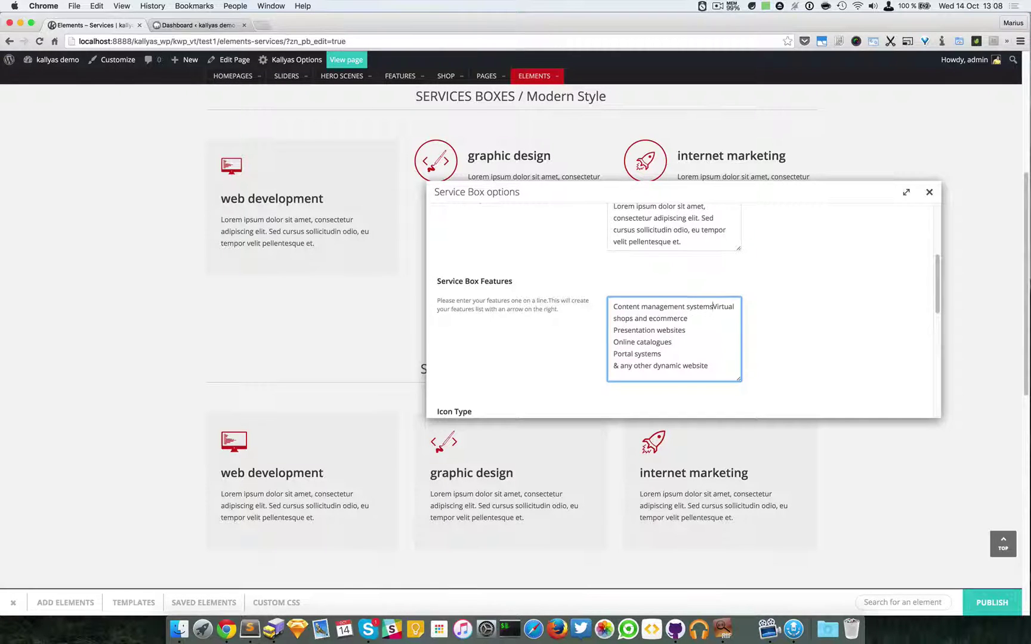
- Join 'Virtual shops and ecommerce' onto the previous line, then split it back out
click(613, 318)
key(BackSpace)
key(Return)
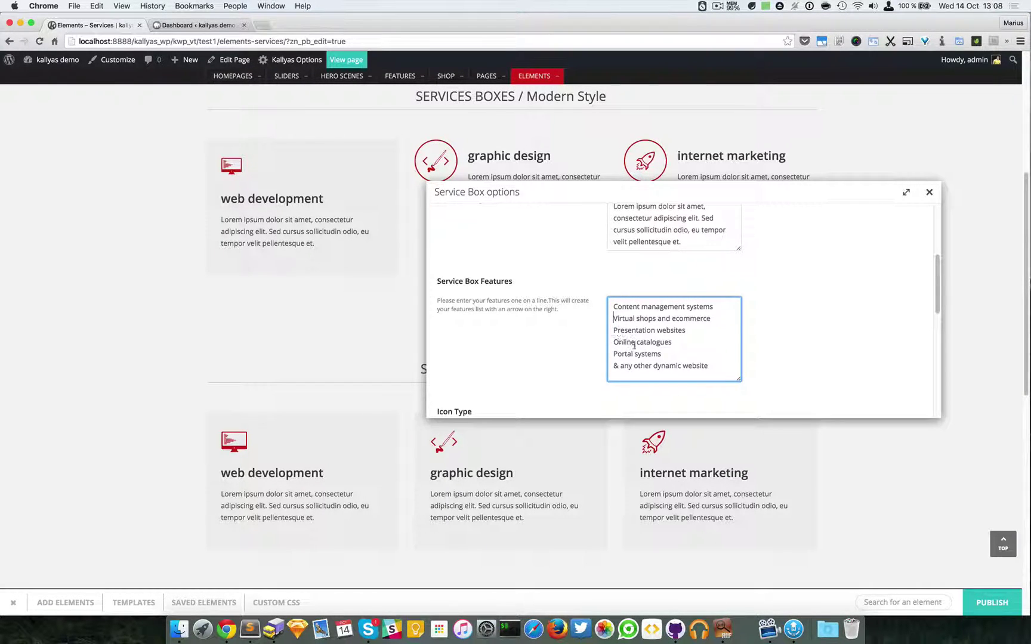
scroll(774, 354, down, 1)
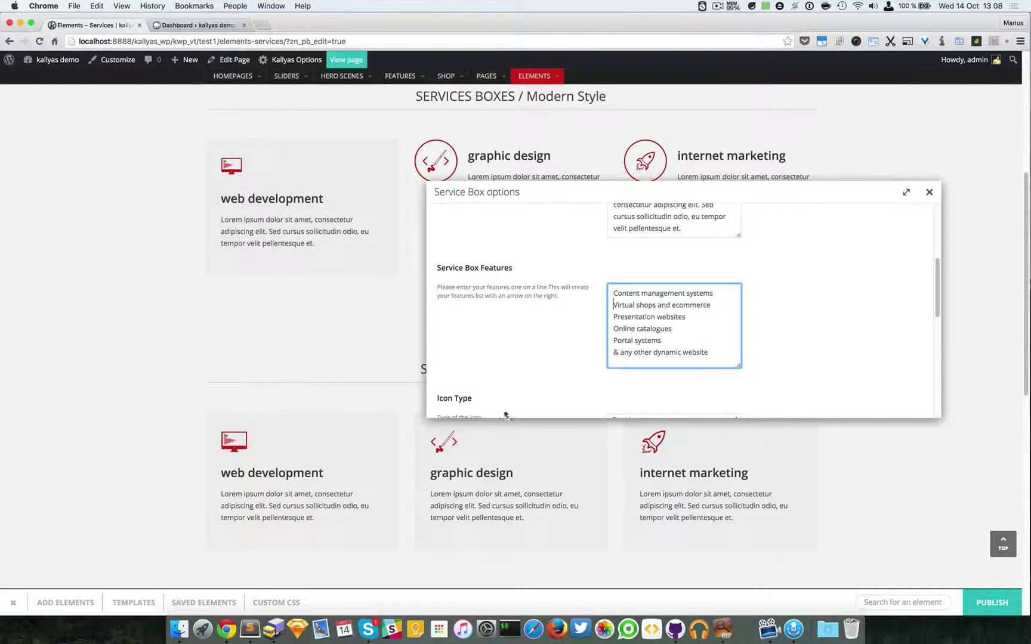
scroll(562, 299, down, 2)
scroll(561, 300, down, 3)
scroll(562, 300, down, 1)
scroll(561, 301, down, 2)
scroll(561, 301, down, 1)
scroll(562, 300, down, 3)
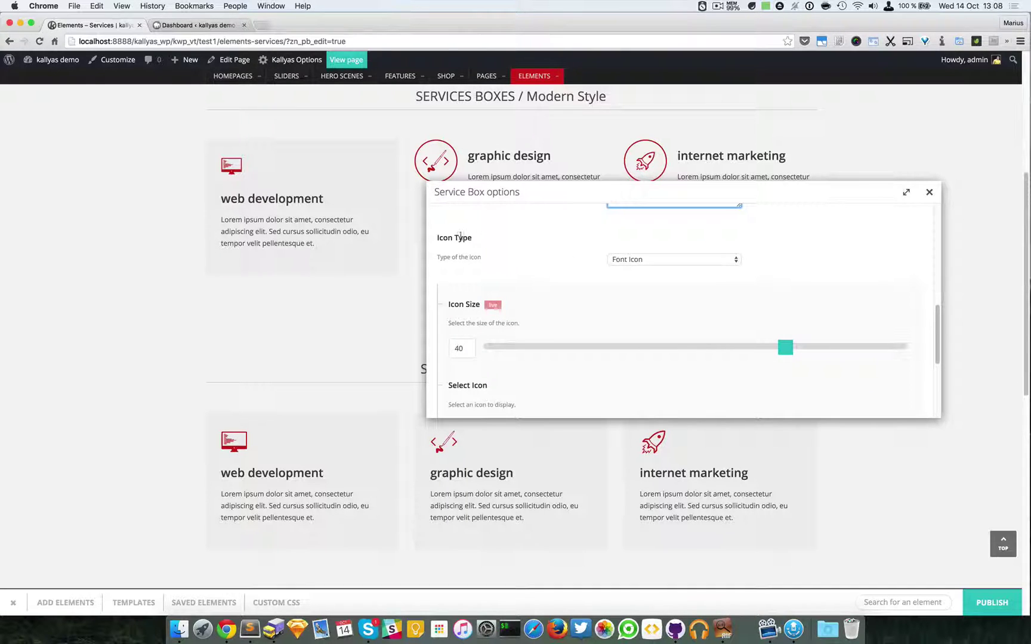
- Set Icon Type to Image and begin choosing an Image Hover Icon
click(672, 259)
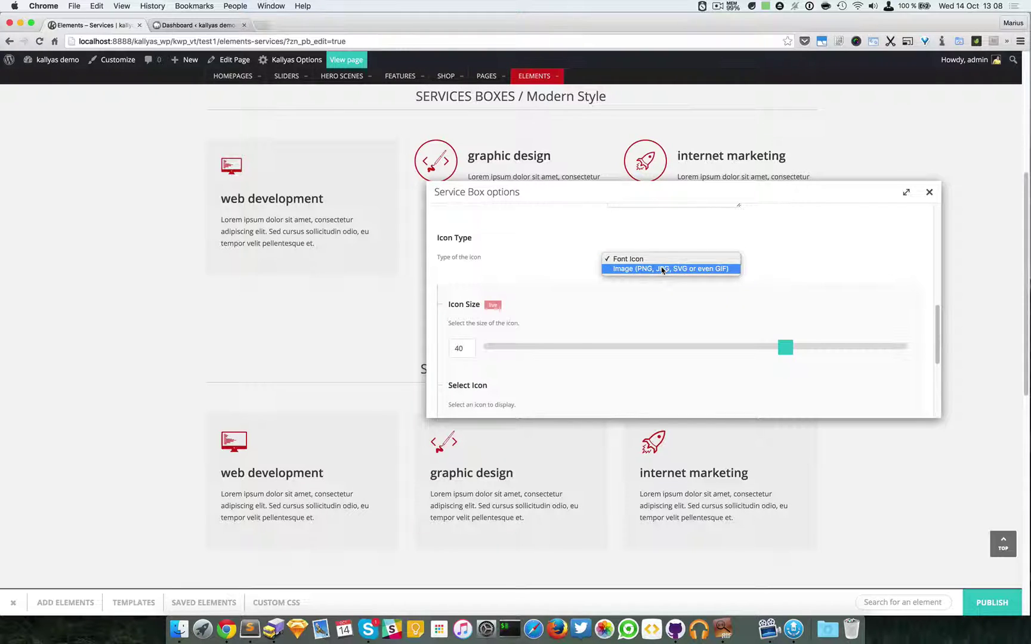
click(634, 268)
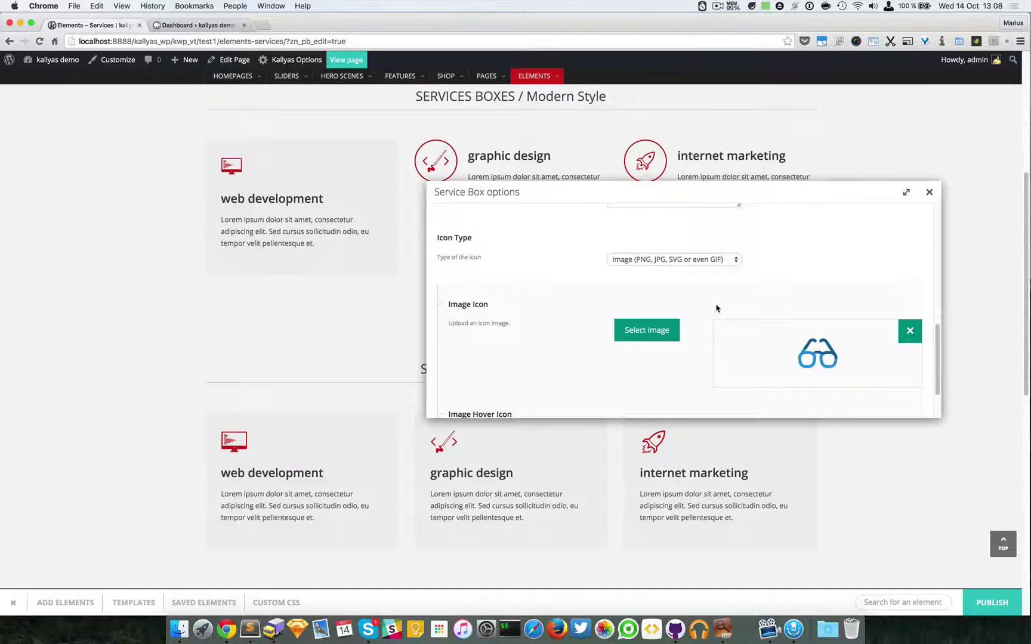
scroll(725, 339, down, 1)
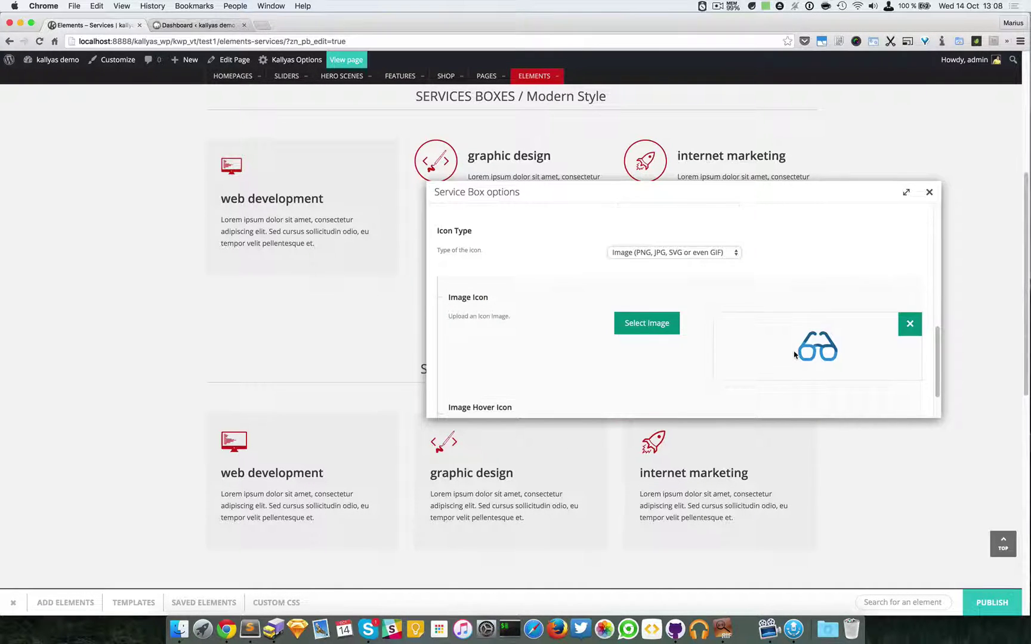
scroll(636, 319, down, 1)
scroll(672, 310, down, 1)
scroll(672, 309, down, 1)
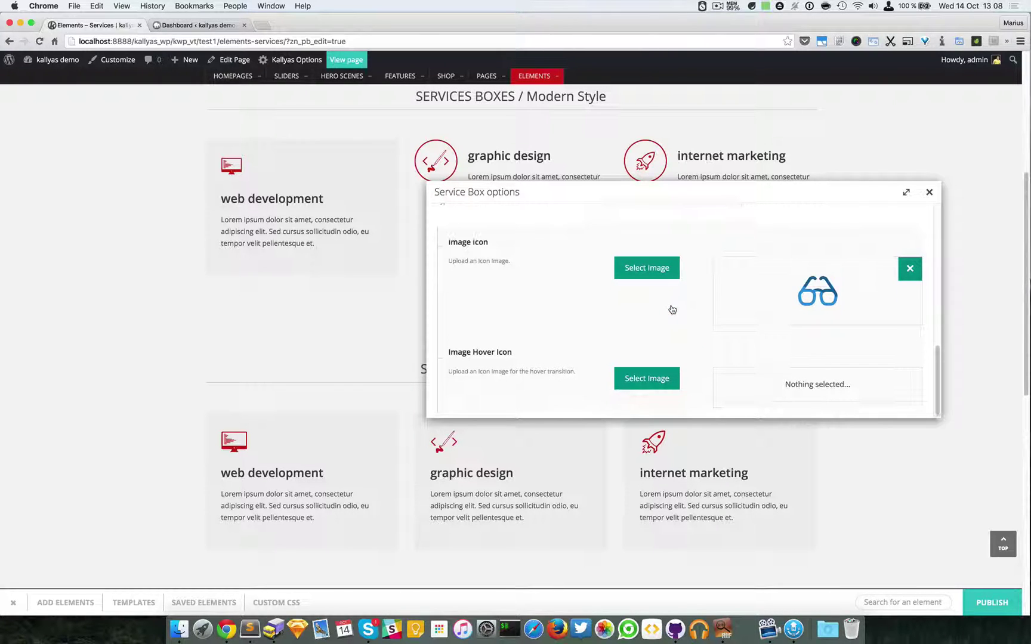
click(640, 378)
scroll(609, 295, up, 1)
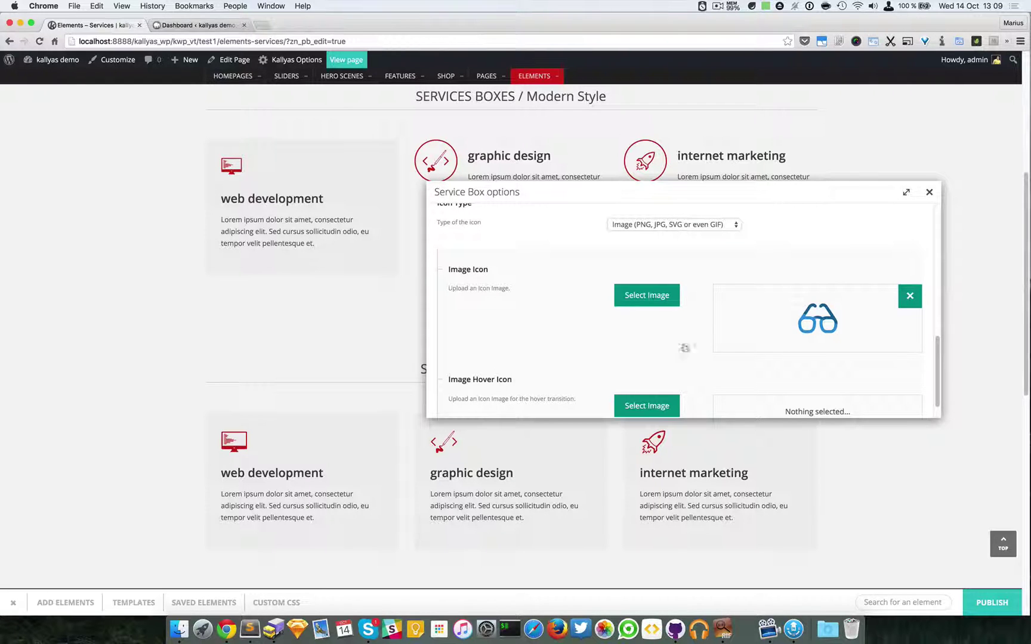
scroll(686, 373, up, 1)
scroll(698, 373, up, 1)
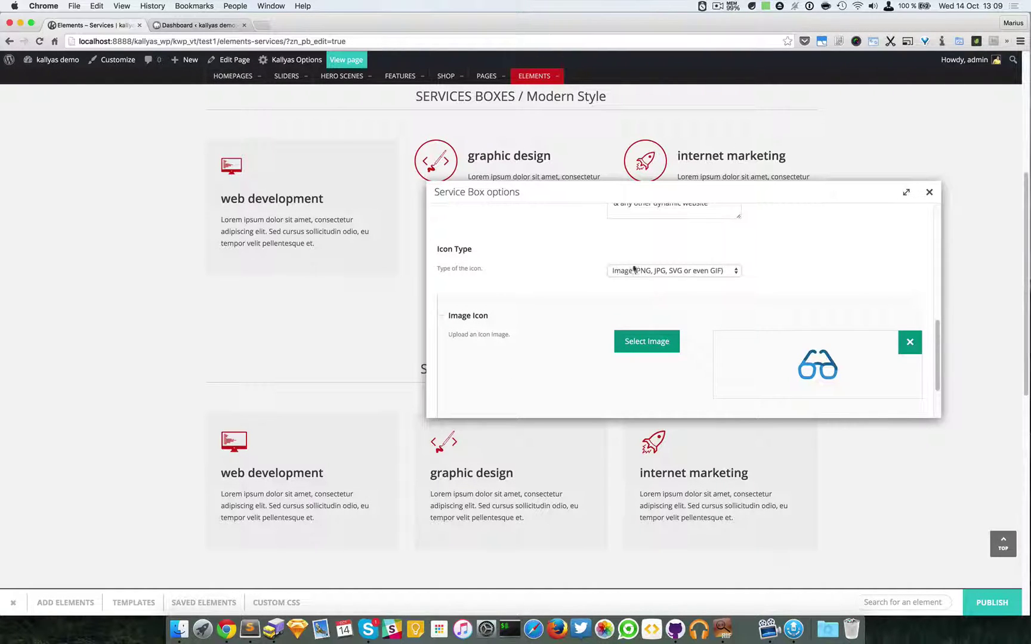
- Switch the web development box's Icon Type back to Font Icon
click(660, 270)
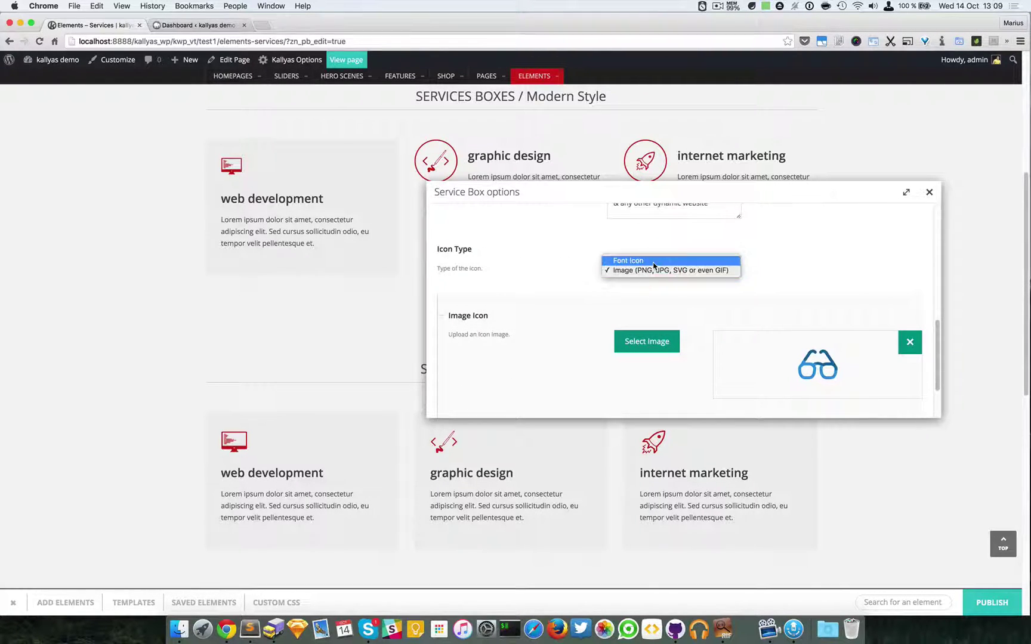
click(659, 261)
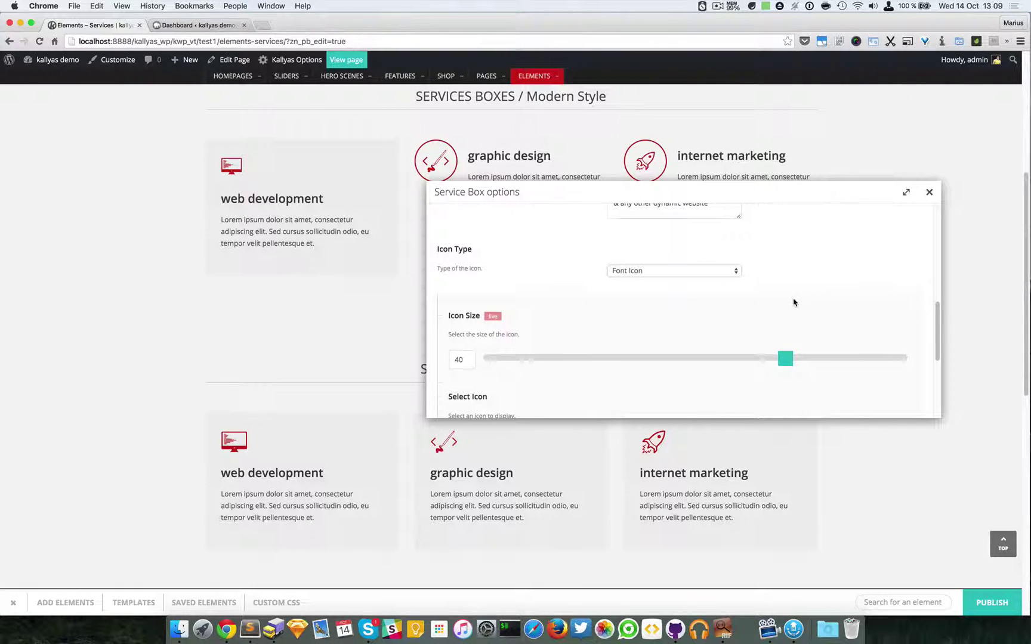
scroll(794, 301, down, 1)
scroll(840, 312, down, 1)
scroll(892, 325, down, 1)
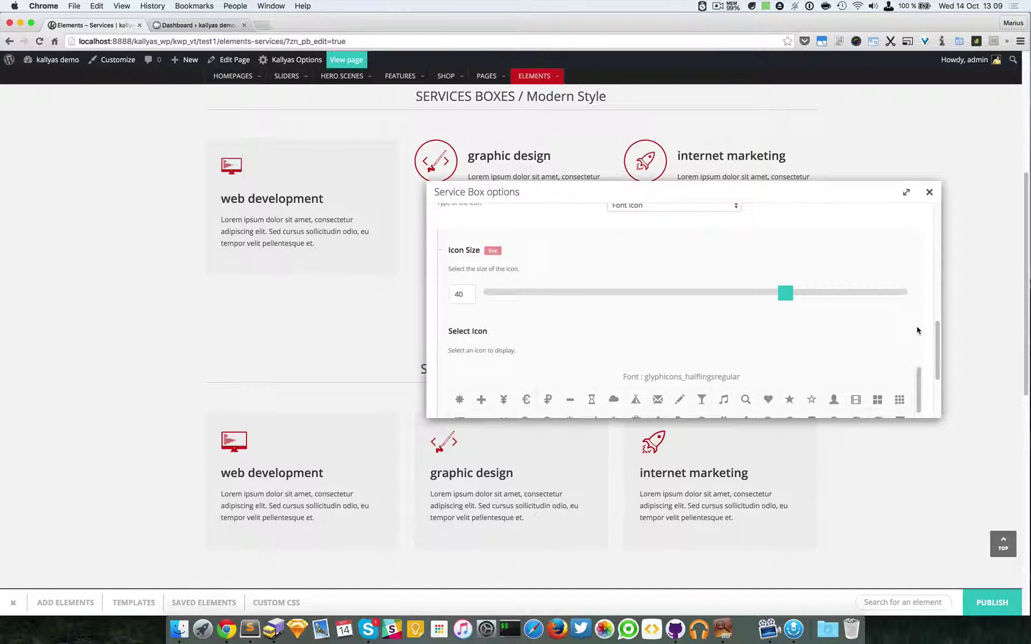
scroll(916, 330, down, 1)
scroll(923, 326, down, 1)
scroll(923, 328, down, 1)
scroll(925, 325, down, 1)
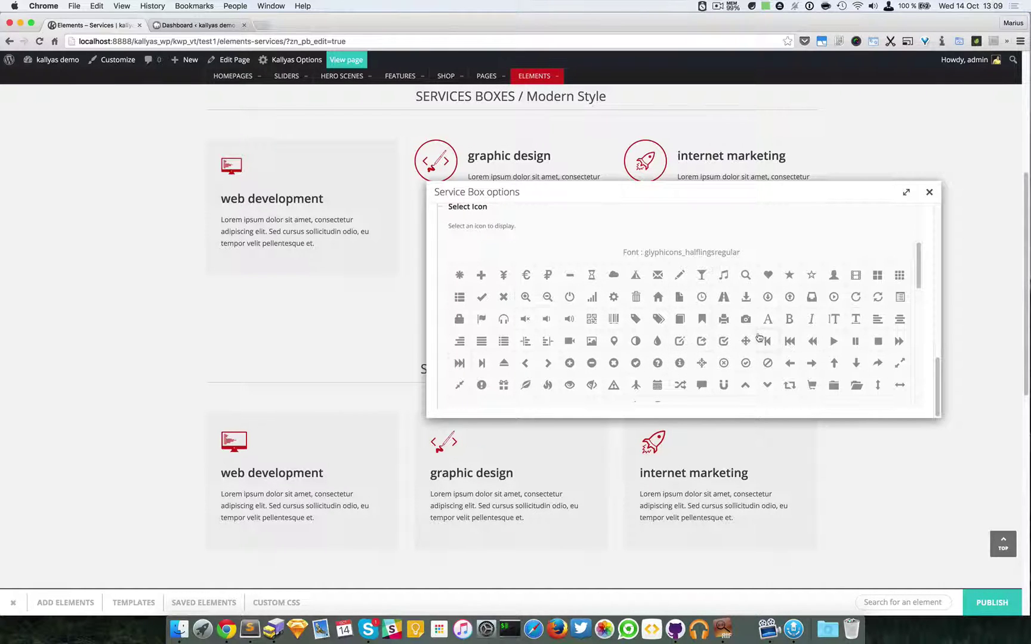
scroll(758, 338, down, 2)
scroll(757, 338, down, 5)
scroll(758, 337, down, 5)
scroll(757, 337, down, 5)
scroll(672, 335, up, 2)
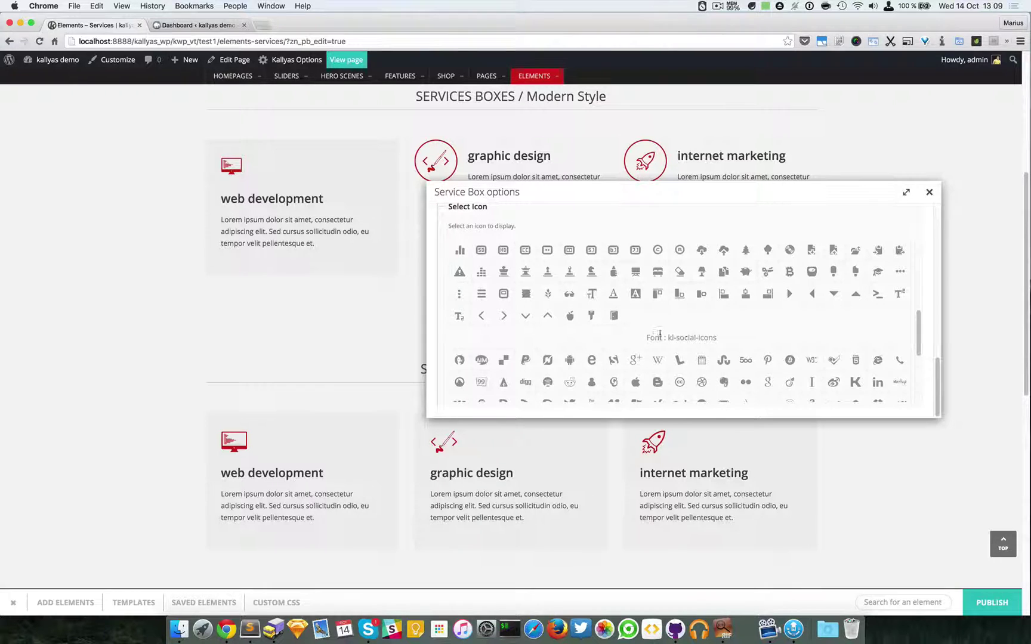
scroll(689, 341, down, 3)
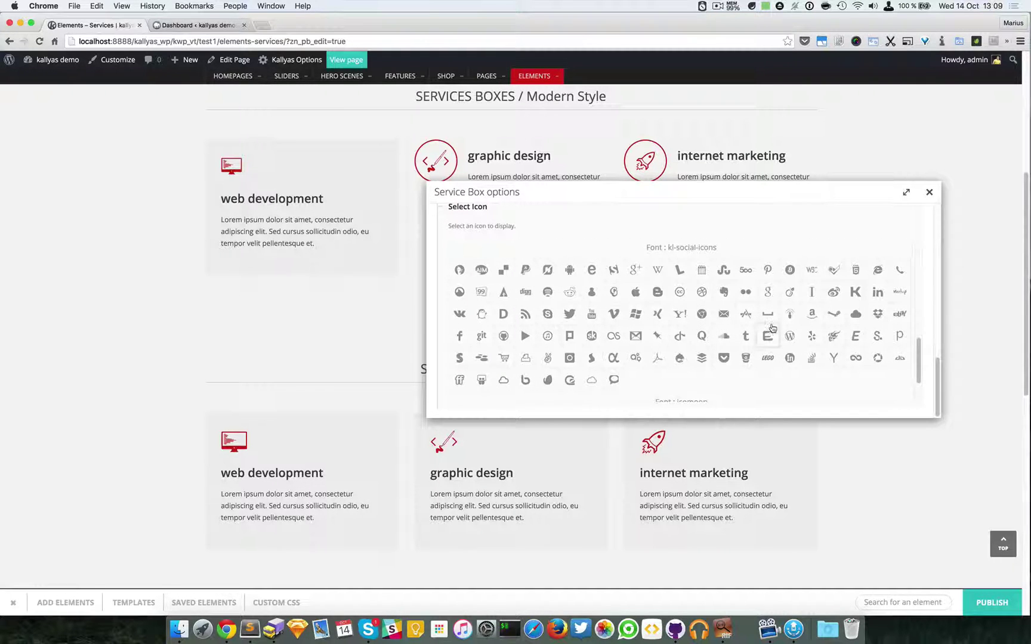
scroll(689, 306, down, 1)
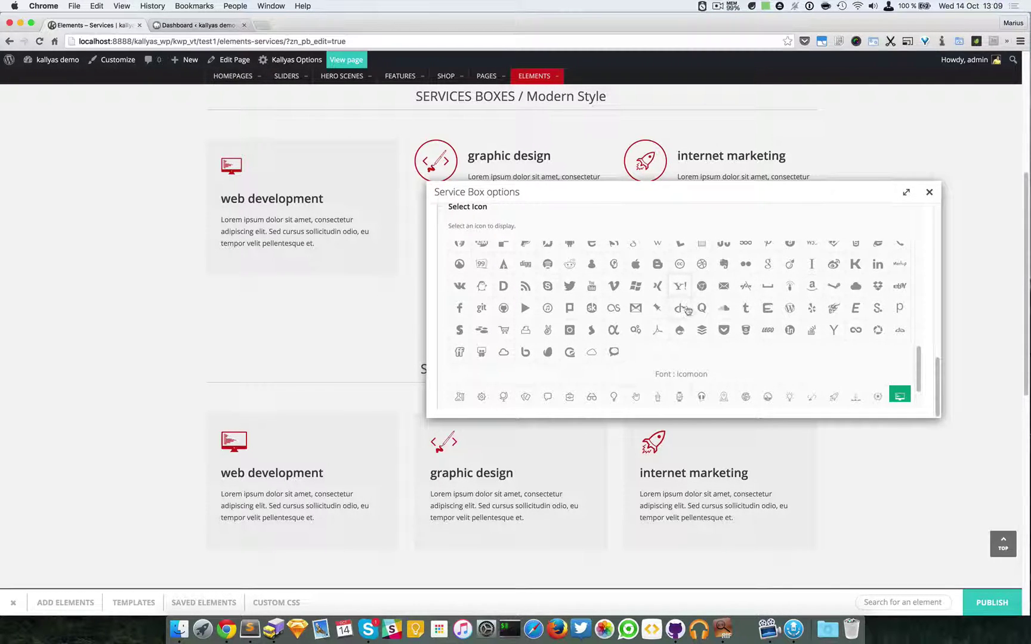
scroll(687, 312, down, 1)
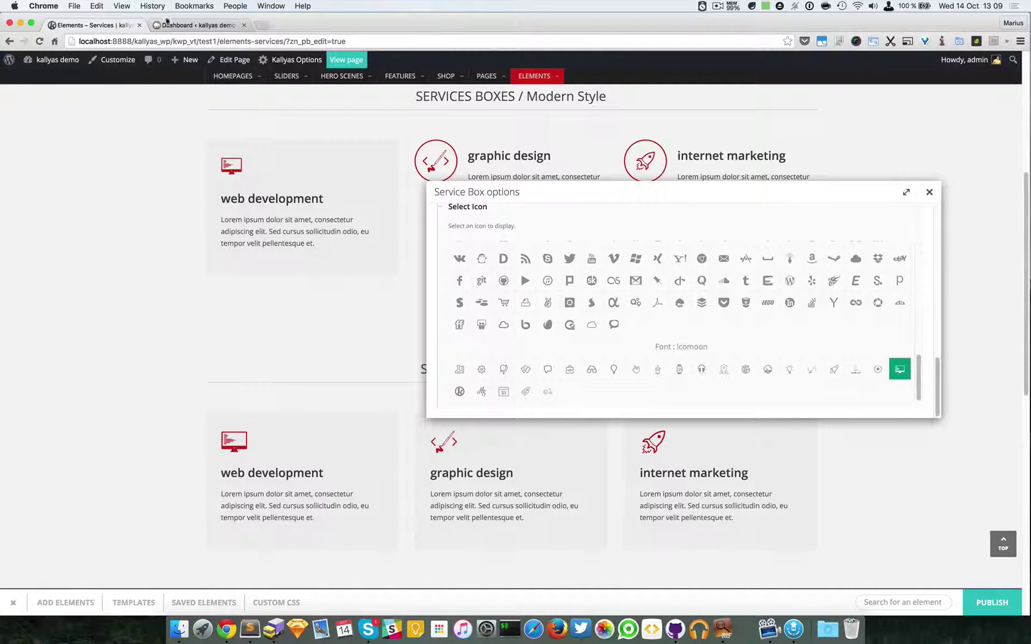
- In the WordPress dashboard, open Kallyas Options' Advanced options page
click(202, 25)
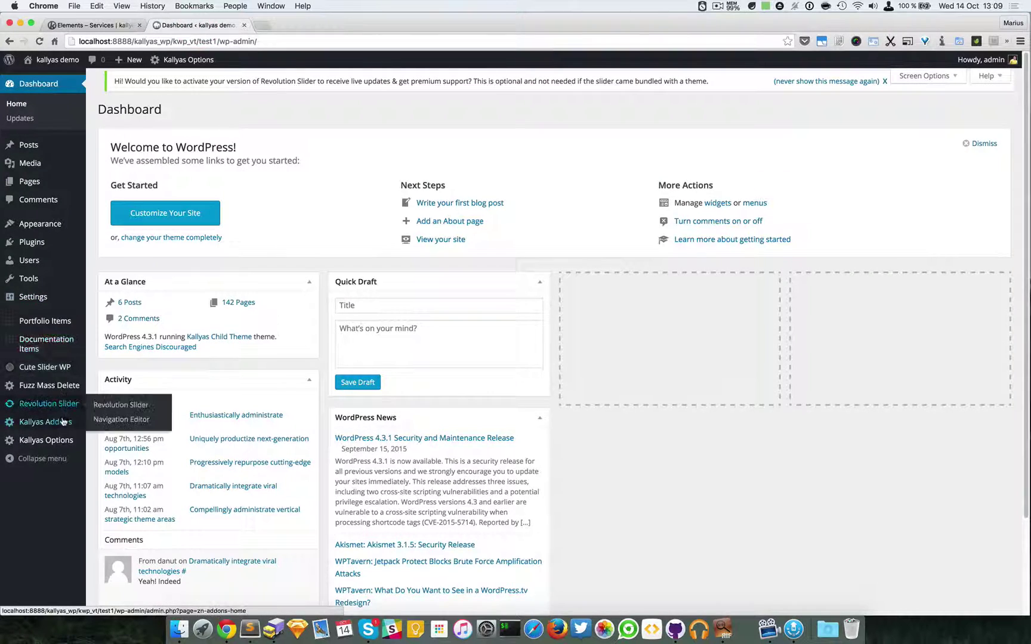
click(57, 441)
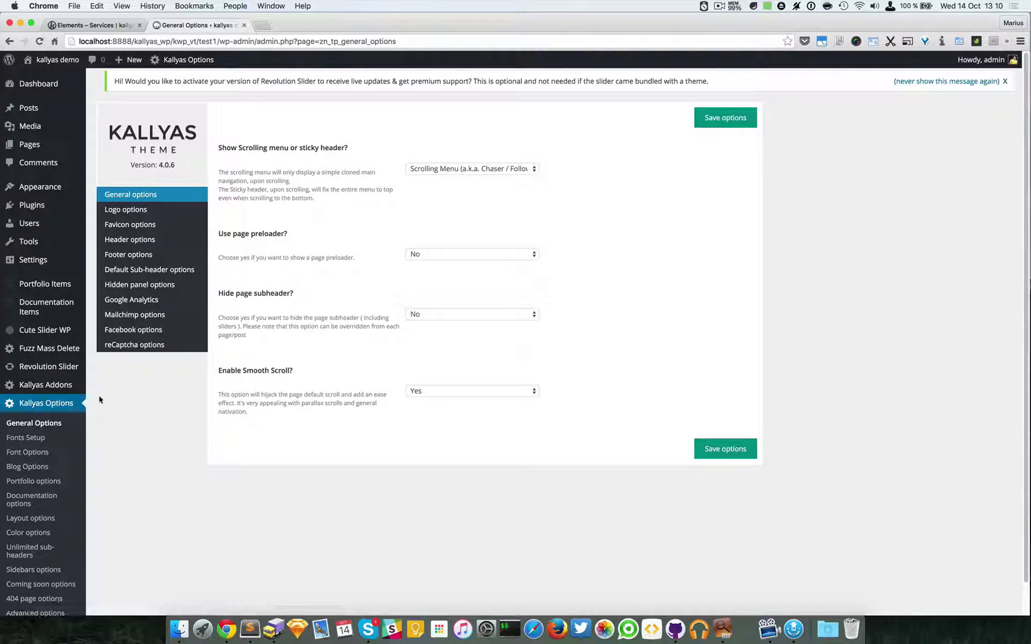
scroll(36, 411, down, 2)
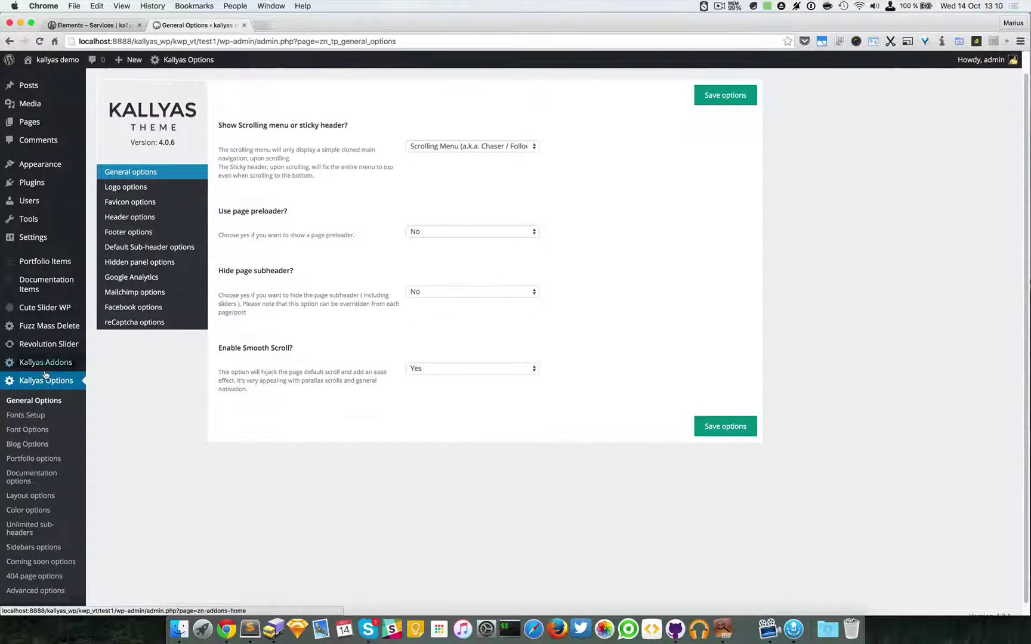
click(20, 589)
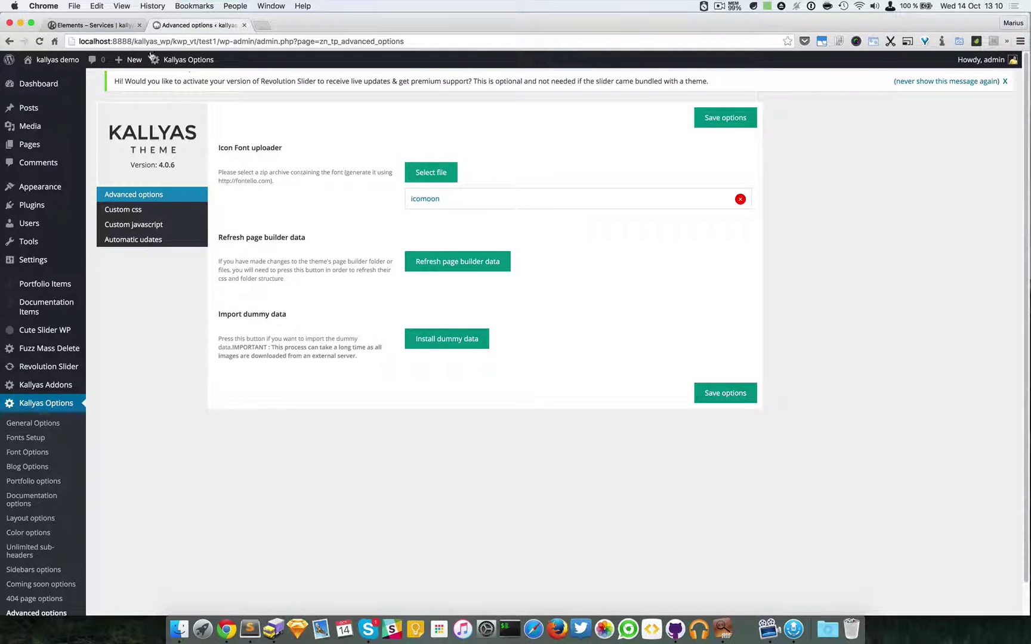
- Back in the builder, pick the printer icon for the web development box
click(103, 25)
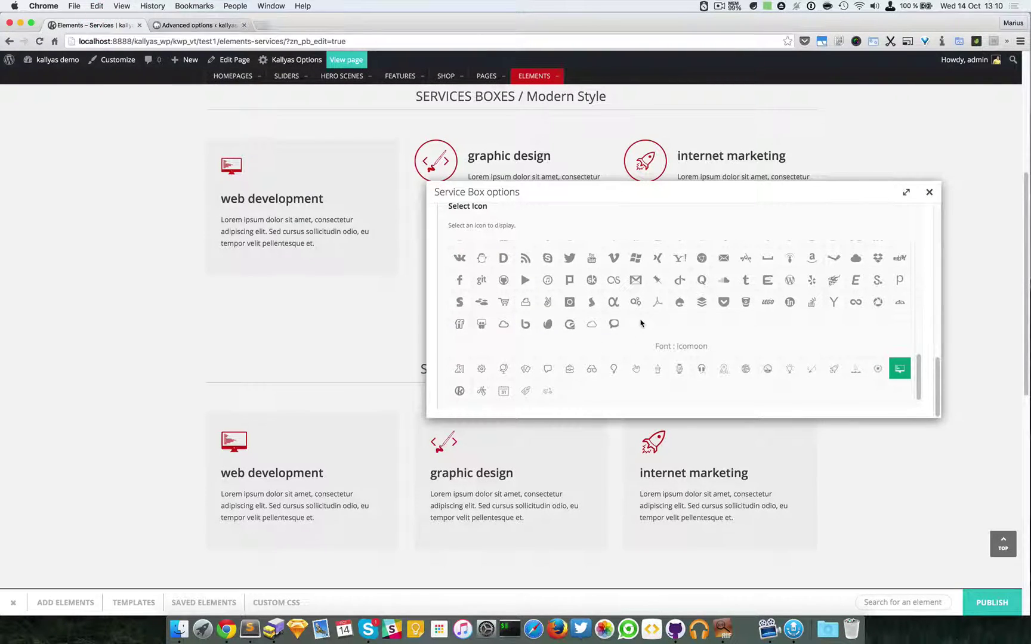
scroll(770, 351, up, 1)
scroll(770, 351, up, 1)
scroll(769, 351, up, 1)
scroll(770, 349, up, 1)
scroll(771, 349, up, 2)
scroll(770, 348, up, 2)
click(724, 323)
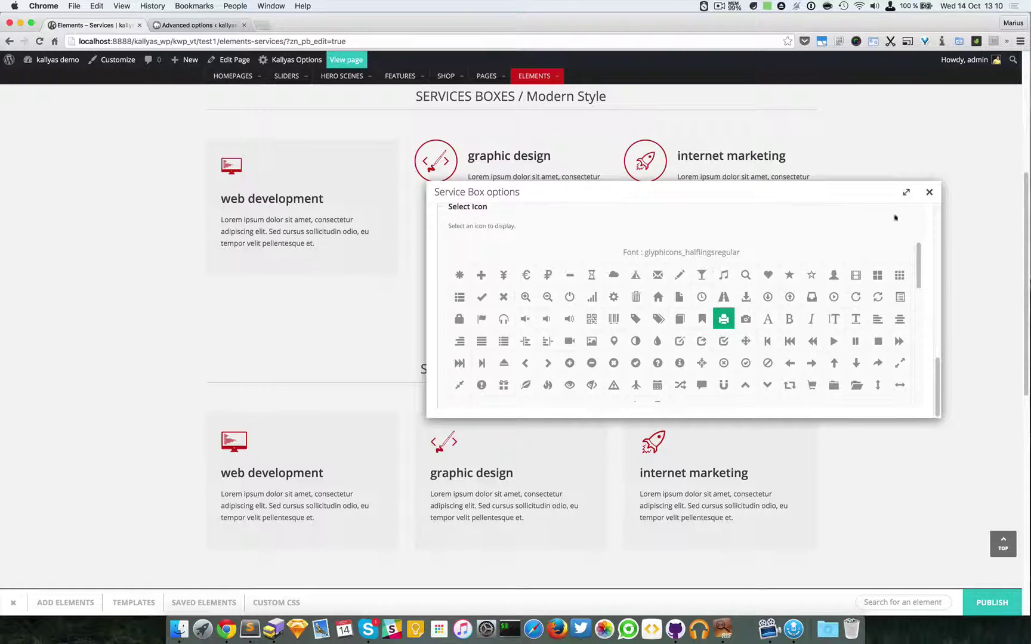
click(929, 196)
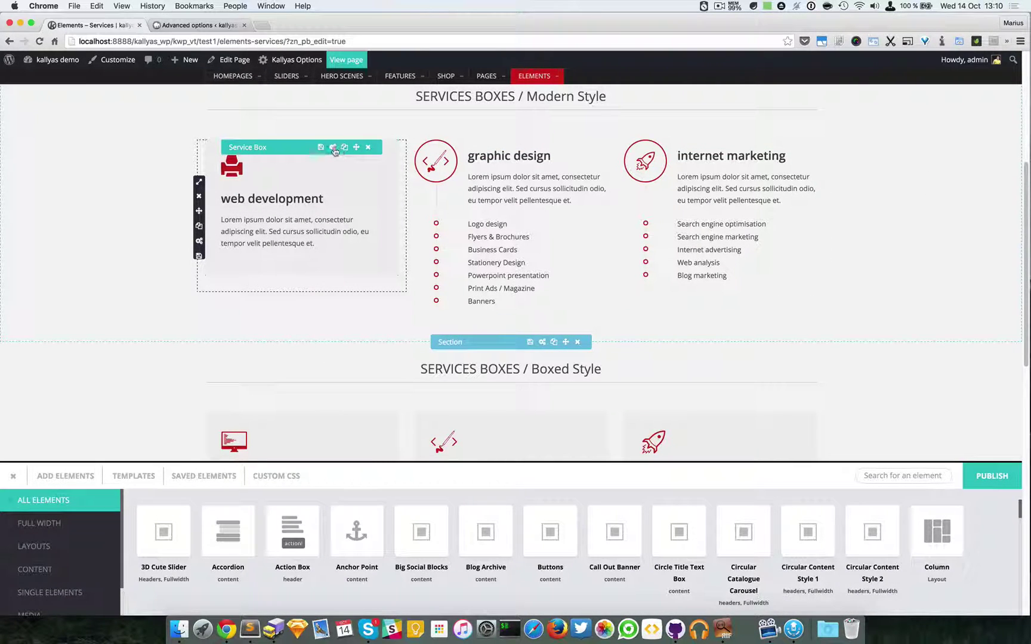
- Adjust the web development box's Icon Size slider to 41 and close the settings
click(332, 147)
drag(438, 230, 621, 217)
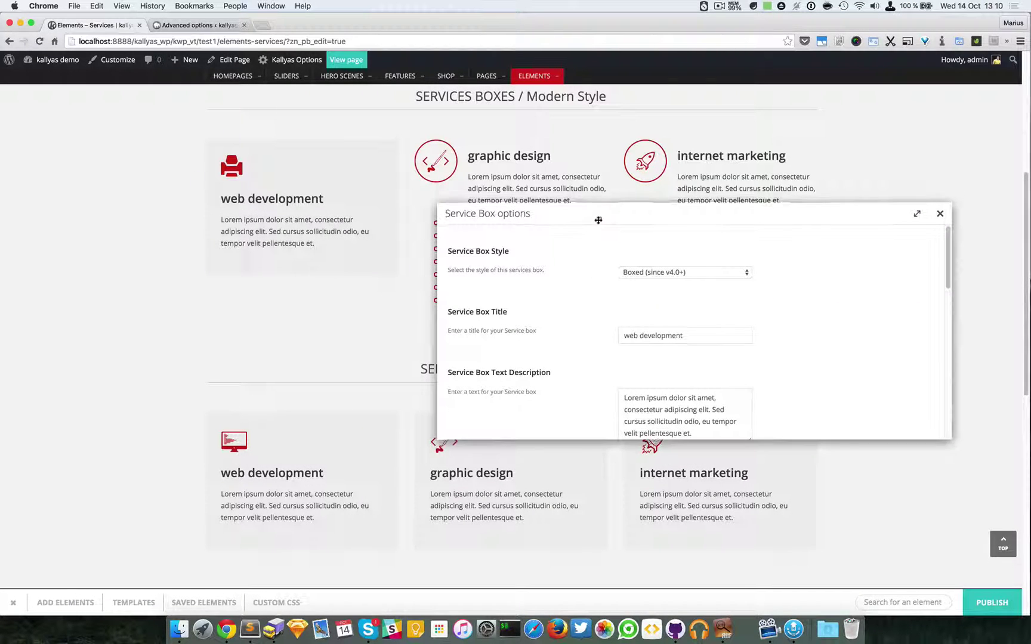
scroll(553, 334, down, 5)
scroll(553, 334, down, 3)
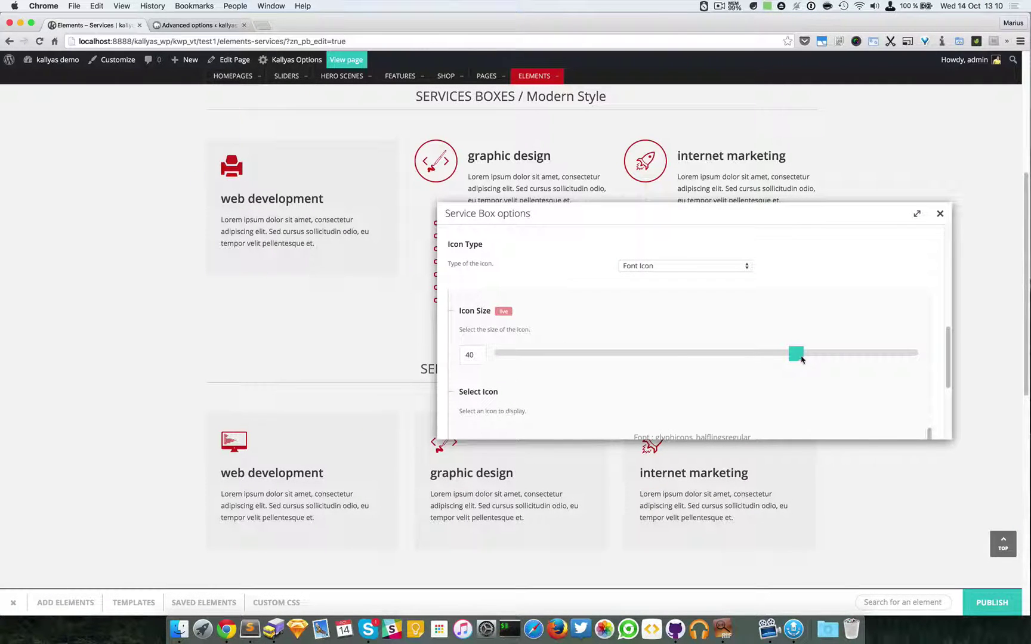
mouse_move(800, 359)
mouse_down()
mouse_move(973, 366)
mouse_move(535, 355)
mouse_move(974, 369)
mouse_up()
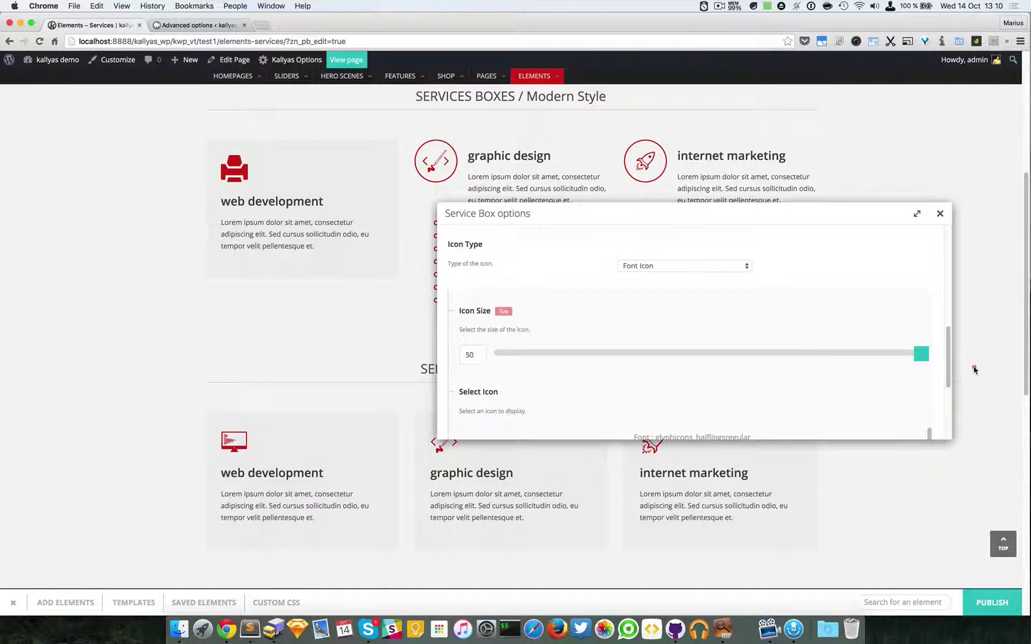
mouse_move(982, 357)
mouse_down()
mouse_move(357, 363)
mouse_move(804, 389)
mouse_up()
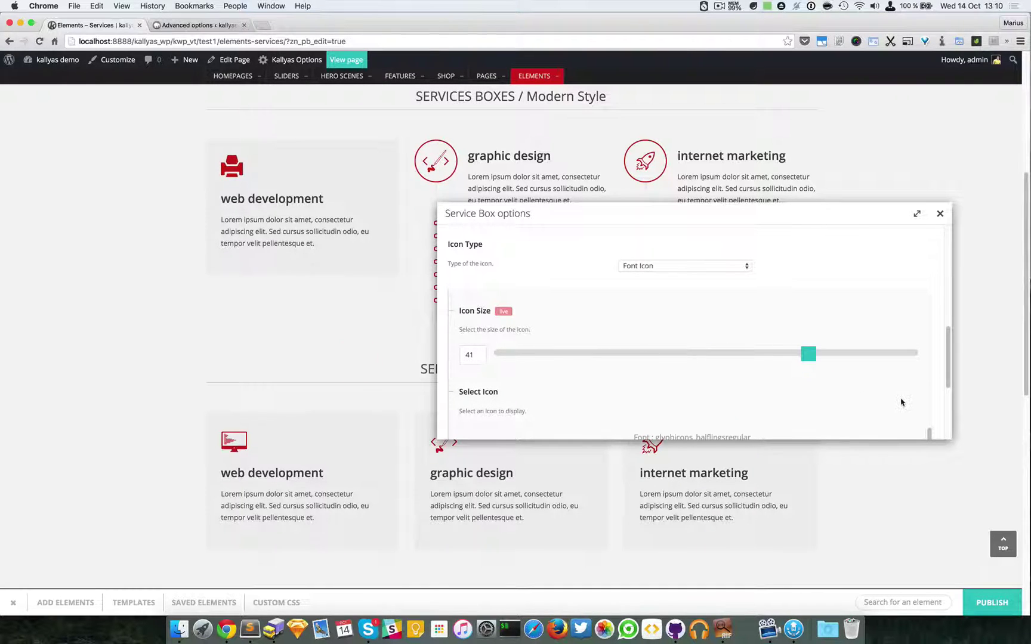
scroll(902, 401, down, 1)
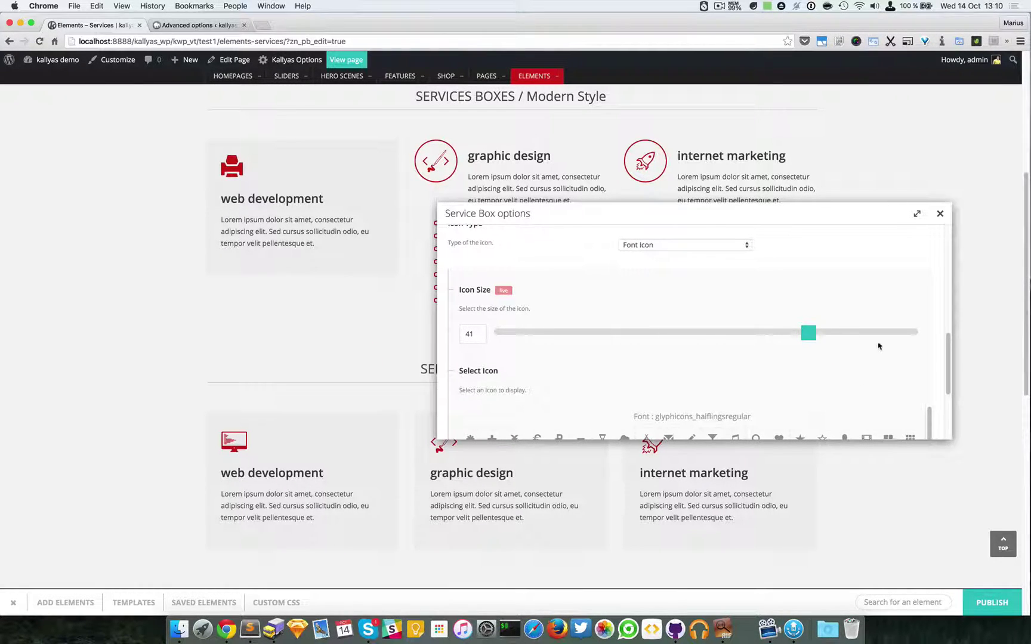
scroll(941, 347, down, 5)
scroll(941, 347, up, 10)
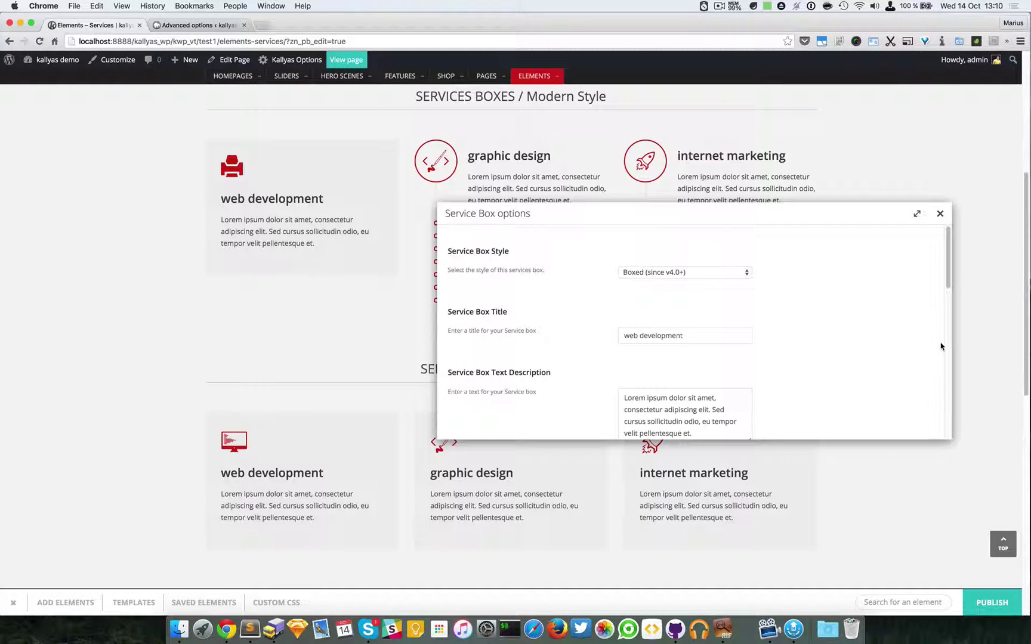
click(939, 214)
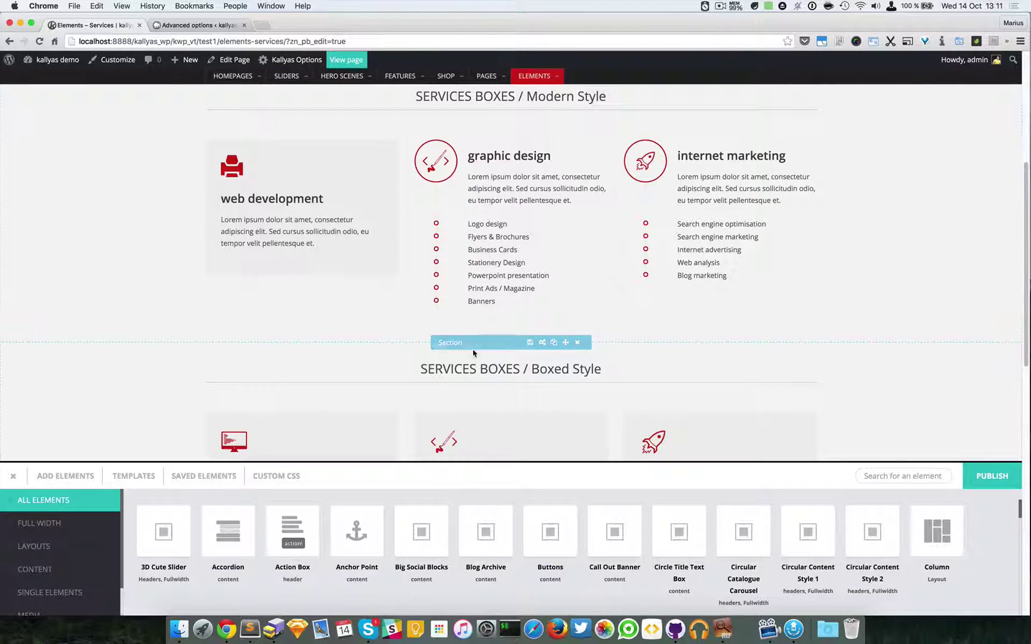
- Search the elements for 'sect' and drop a Section above the Boxed Style heading
click(916, 476)
text(secion)
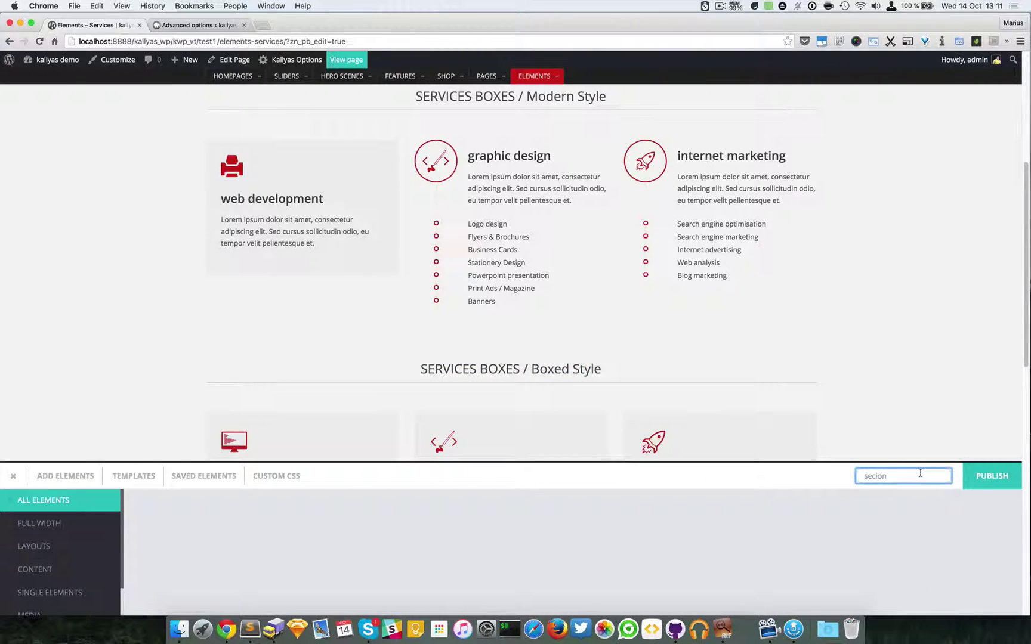
key(BackSpace)
key(BackSpace)
key(BackSpace)
text(t)
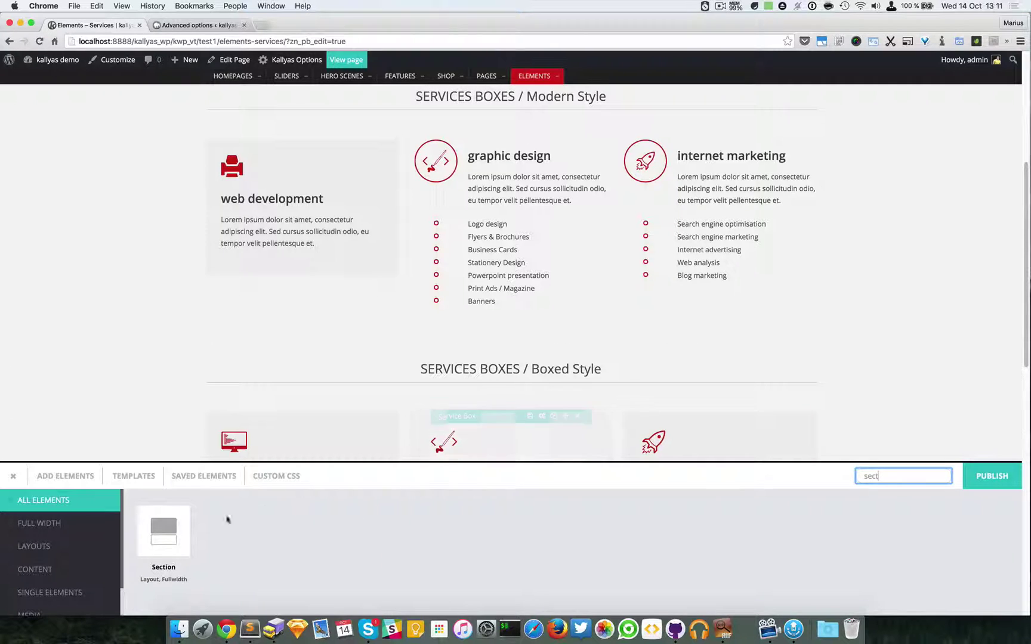
mouse_move(153, 538)
mouse_down()
mouse_move(469, 326)
mouse_move(499, 348)
mouse_up()
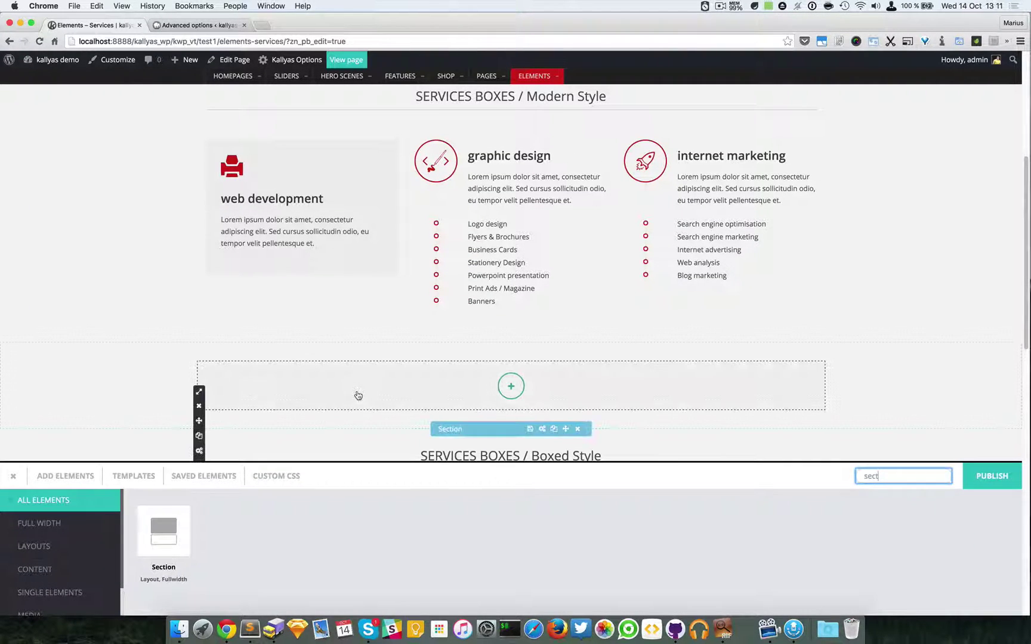
scroll(357, 396, down, 1)
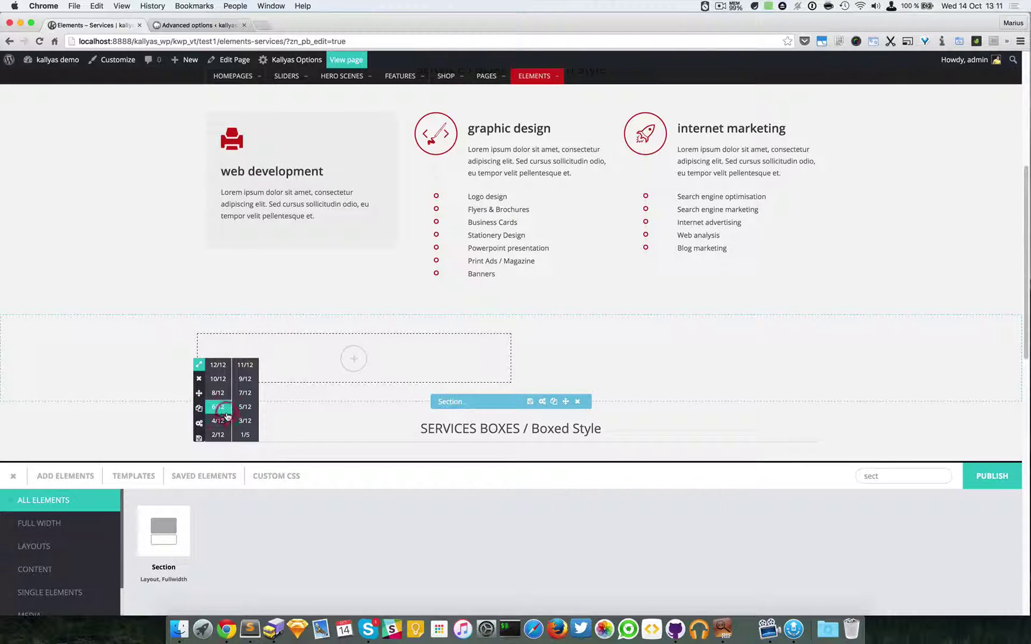
- Set the new column to 6/12 width, drop a Service Box into it, and open its settings
click(222, 408)
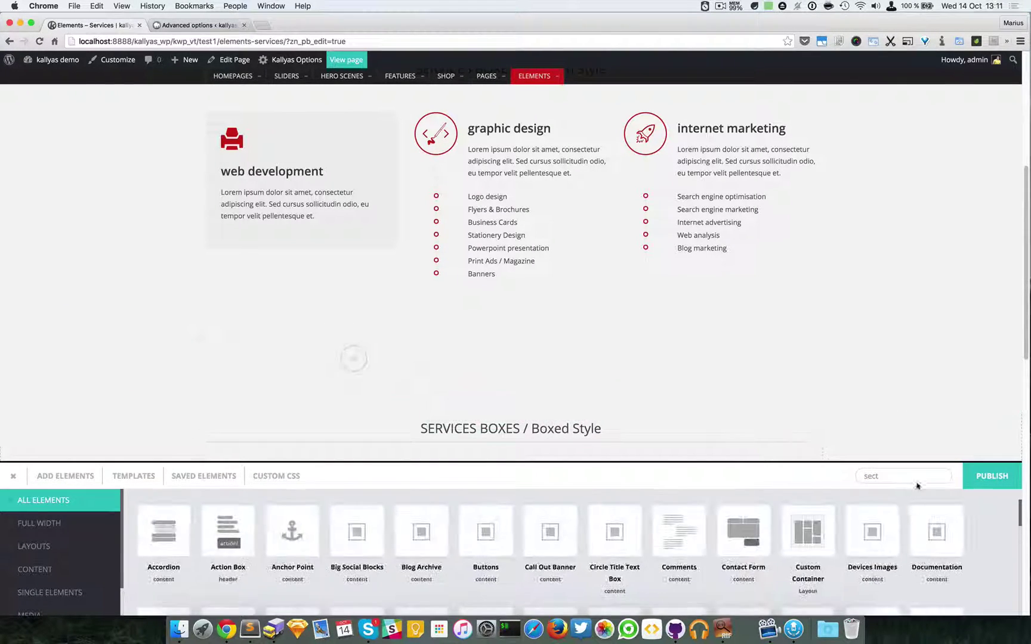
double_click(916, 479)
key(BackSpace)
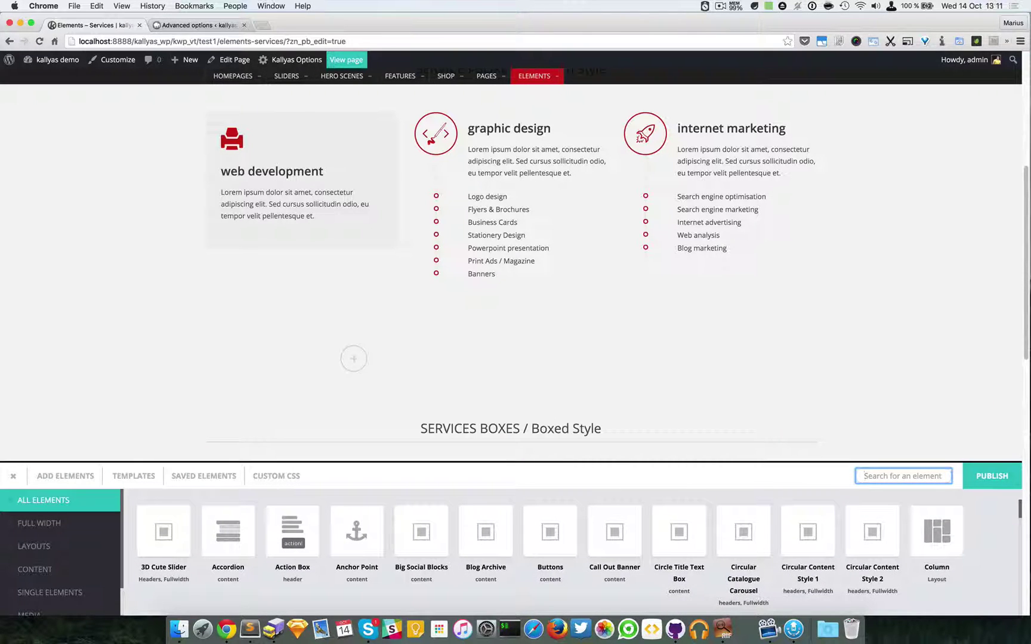
text(servi)
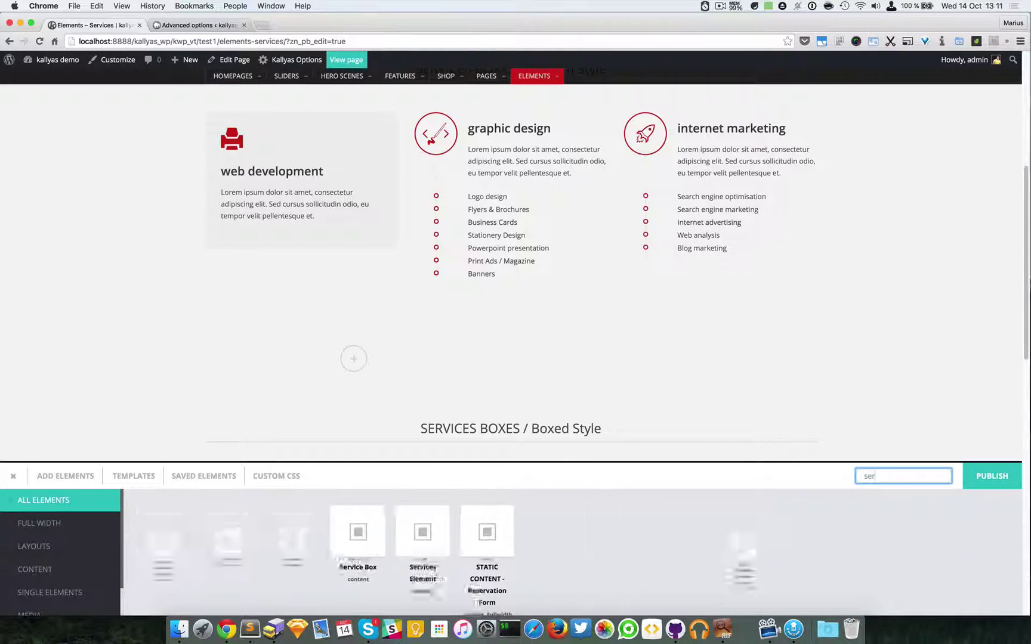
drag(150, 538, 309, 369)
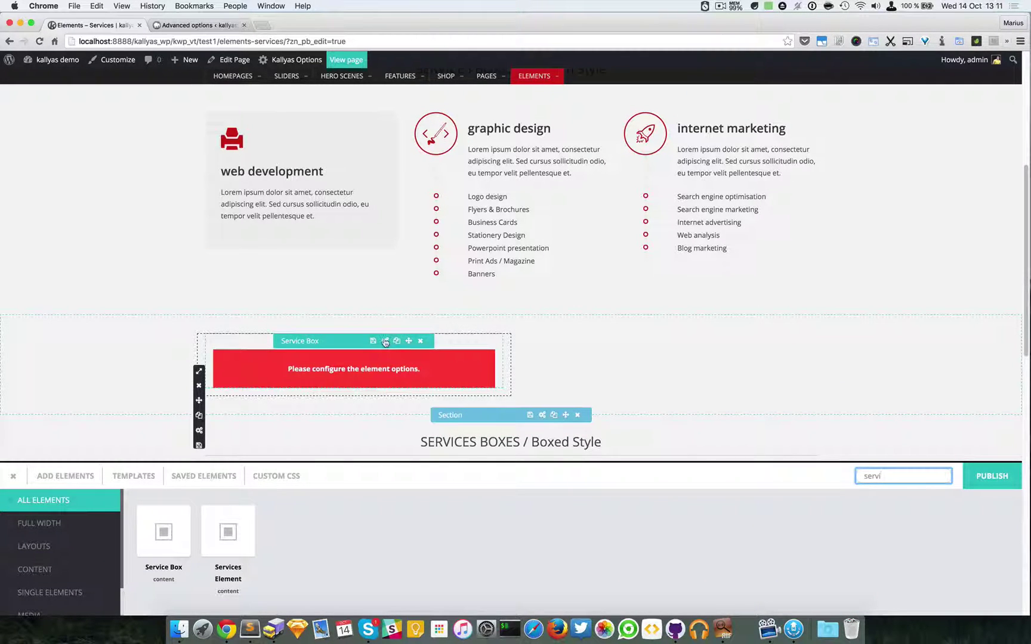
click(391, 345)
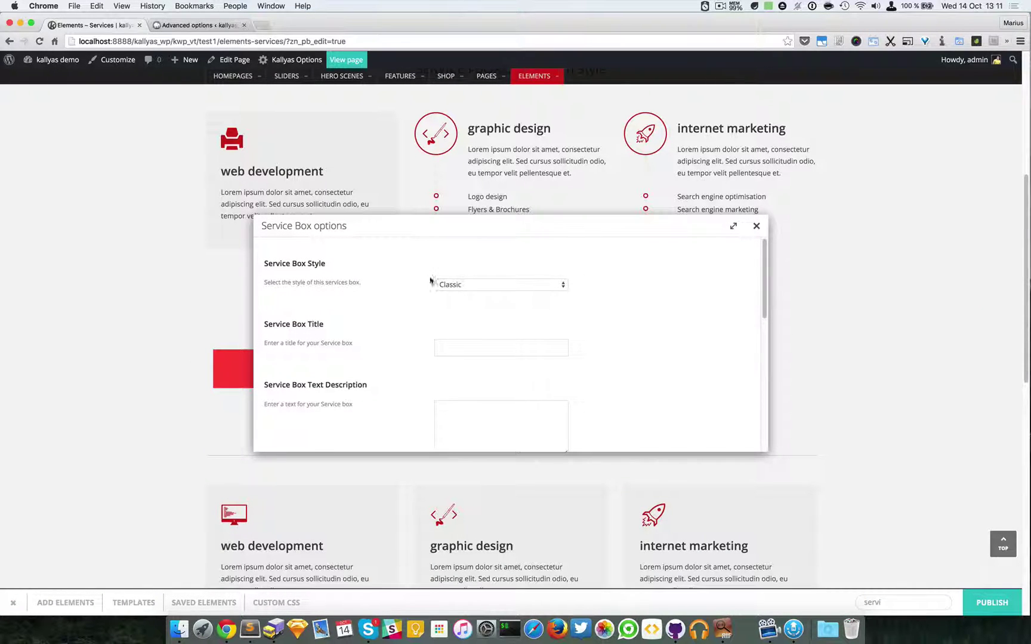
- Enter 'Just a box title here' as the Service Box title and begin the description
drag(392, 228, 512, 226)
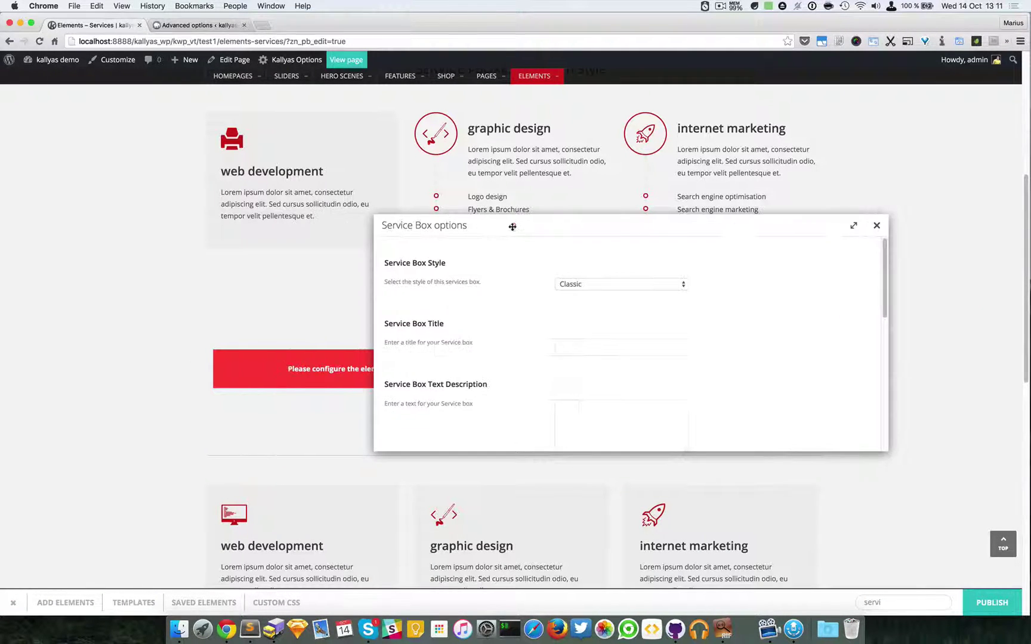
click(609, 352)
text(Just)
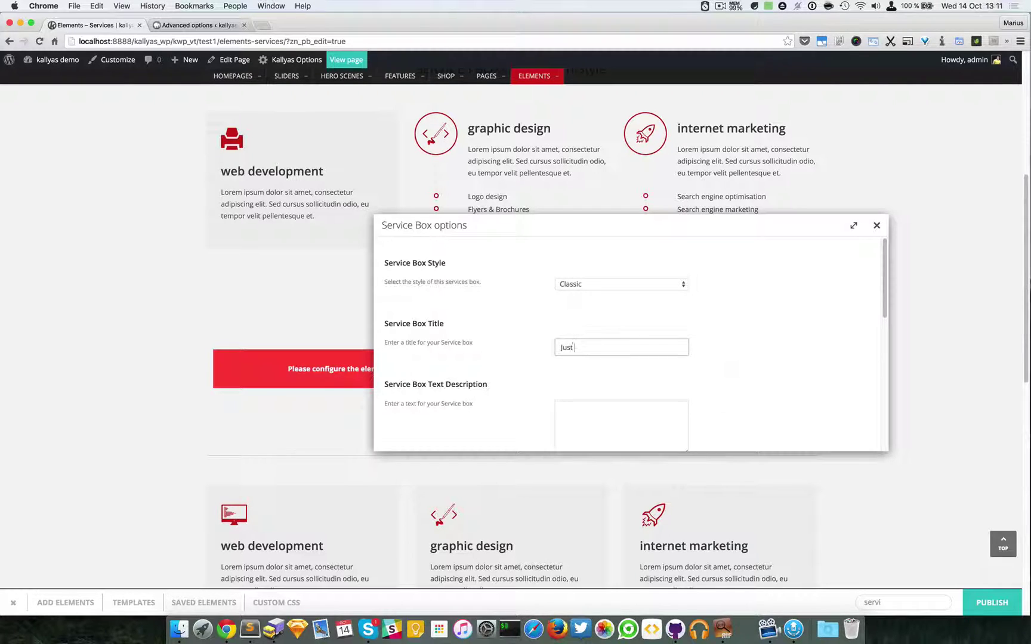
text(a box title)
text( here)
key(Tab)
text(And)
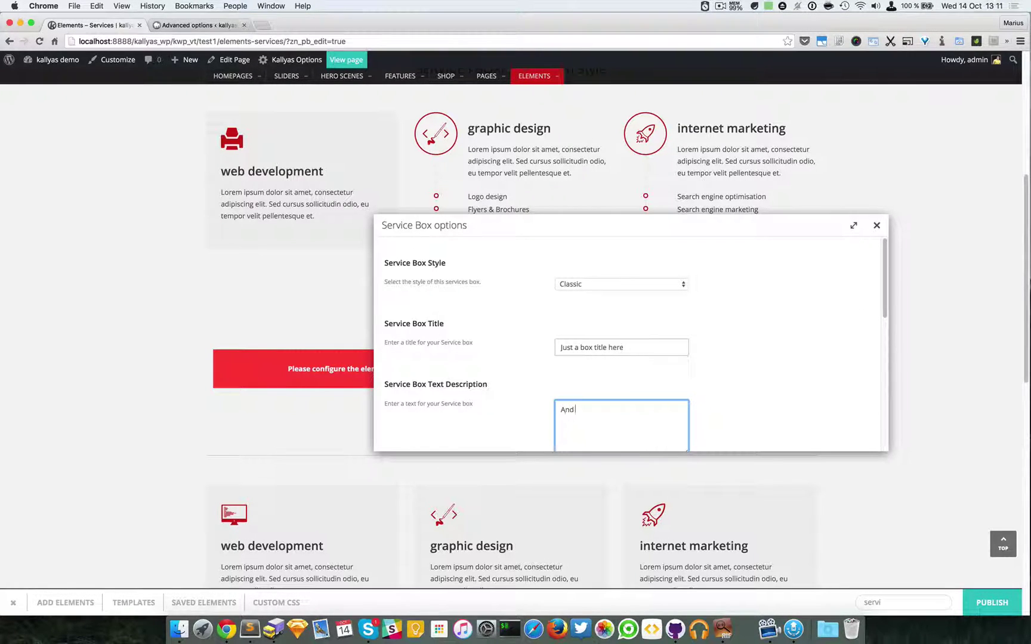
text(some des)
- Copy a Corporate Ipsum paragraph and select the placeholder description text for replacement
click(944, 41)
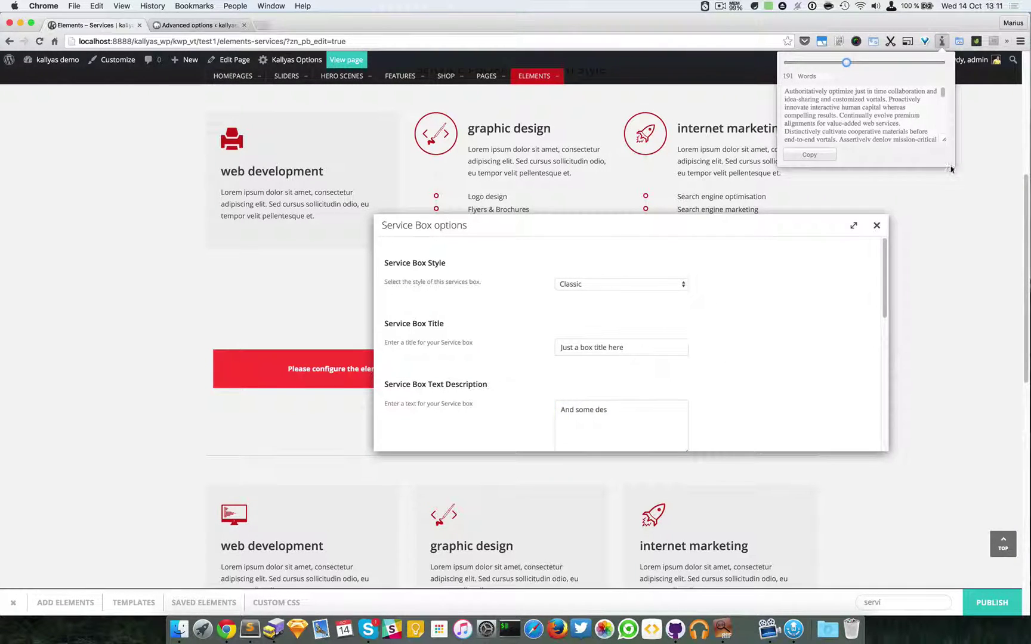
drag(945, 144, 957, 375)
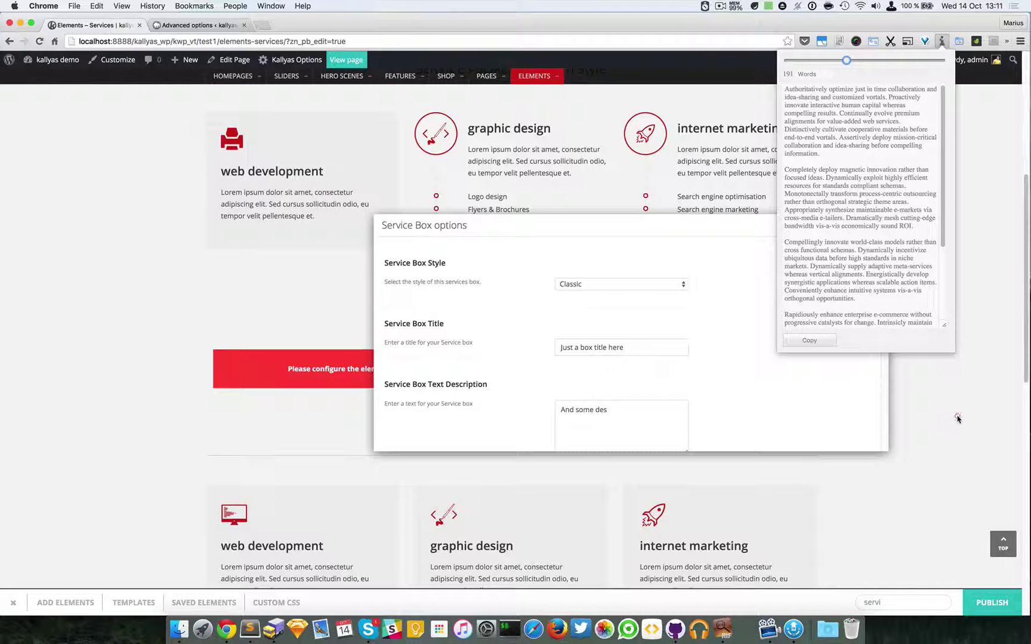
mouse_move(882, 230)
mouse_down()
mouse_move(771, 185)
mouse_move(771, 167)
mouse_up()
right_click(842, 179)
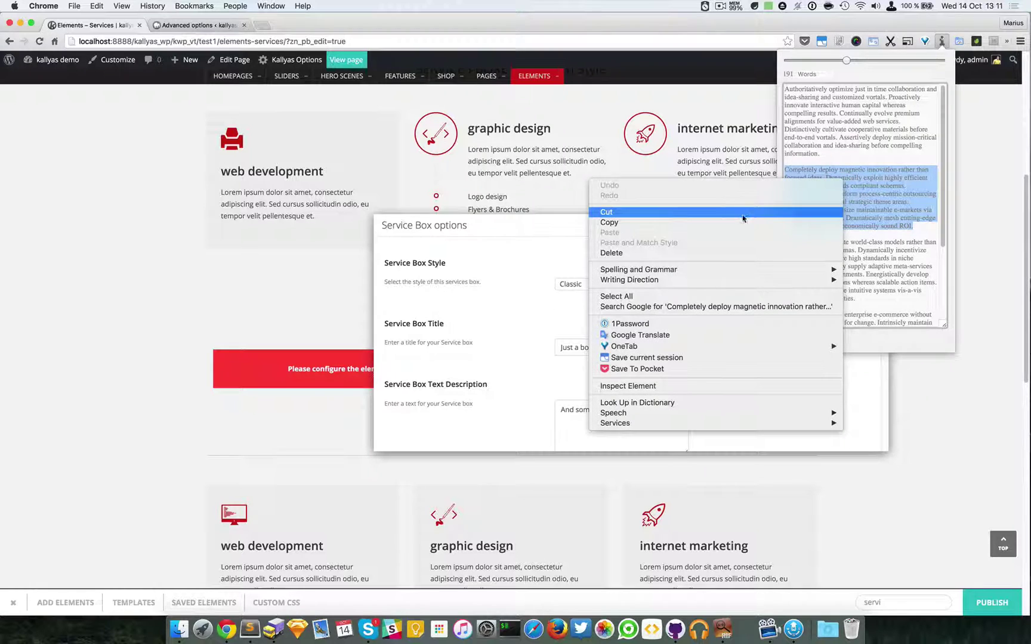
click(742, 222)
click(878, 179)
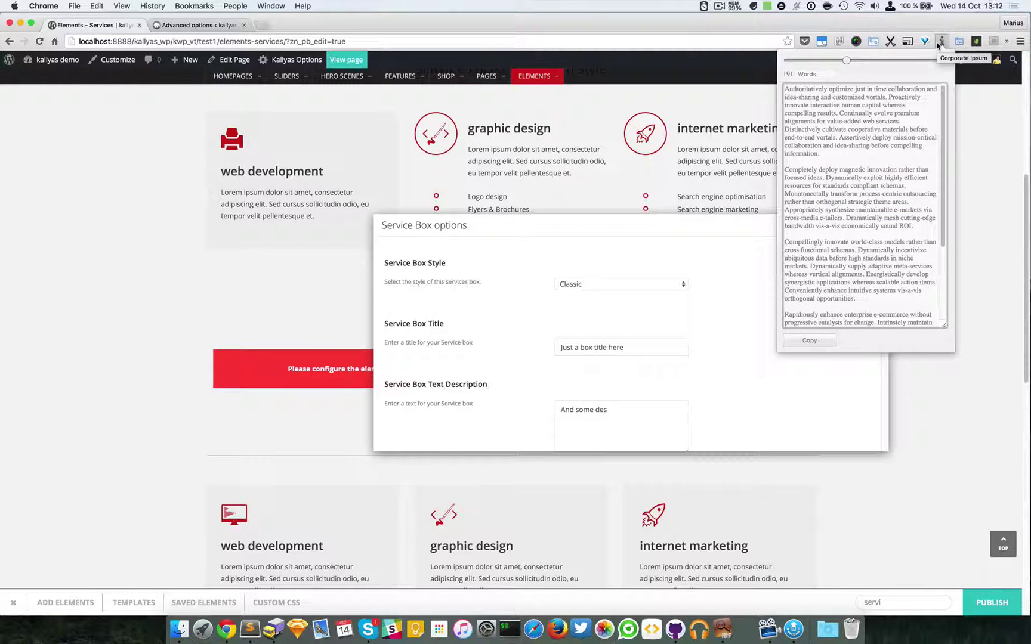
click(534, 392)
click(604, 410)
triple_click(607, 412)
- Paste the Corporate Ipsum paragraph as the description and copy its last sentence
key(super+v)
scroll(748, 392, down, 3)
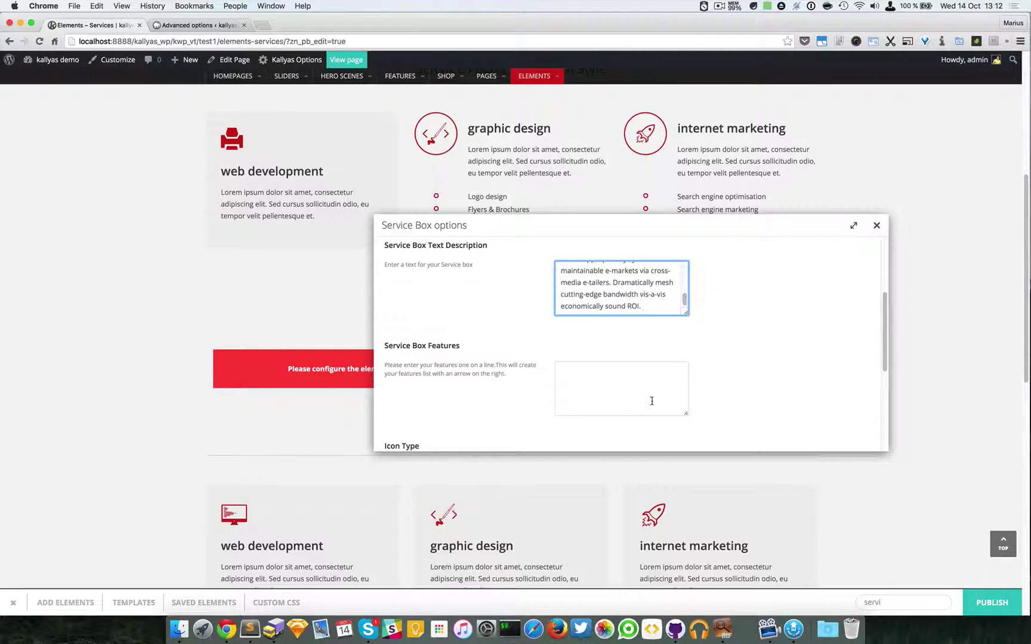
click(651, 382)
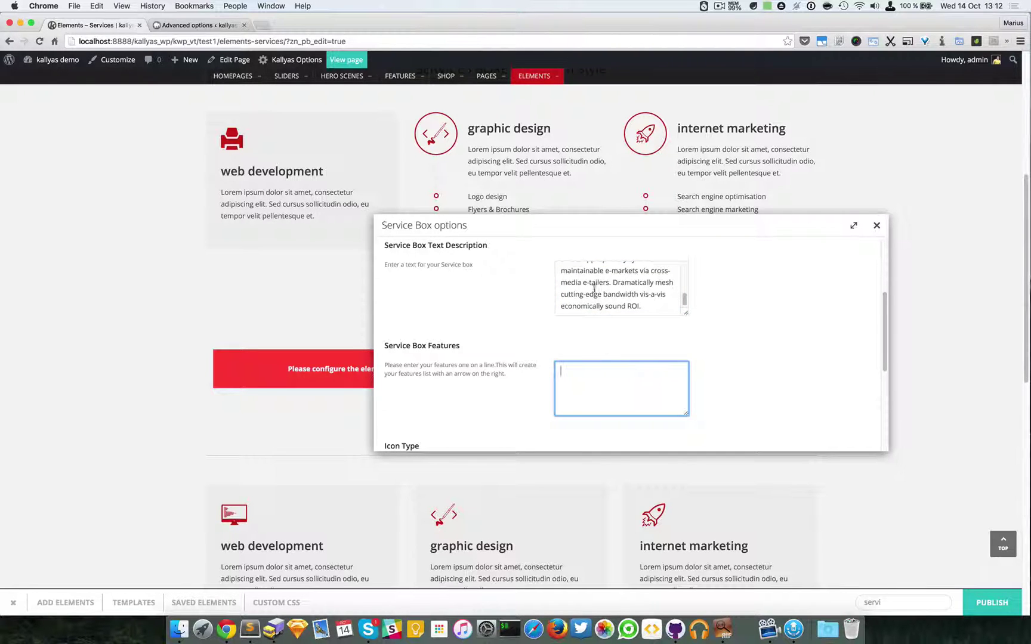
scroll(659, 291, up, 3)
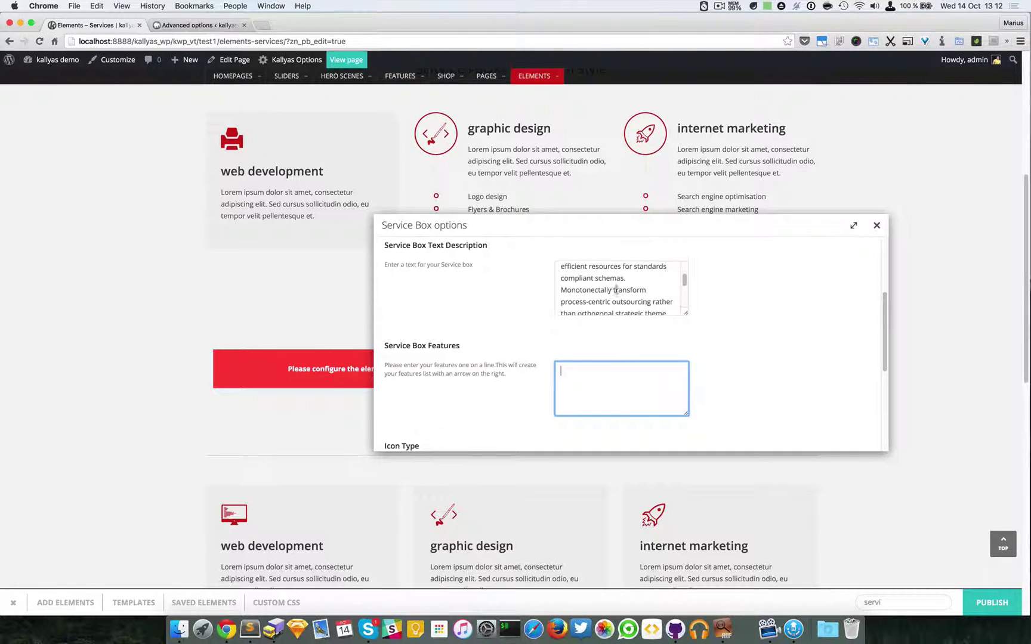
scroll(617, 290, down, 3)
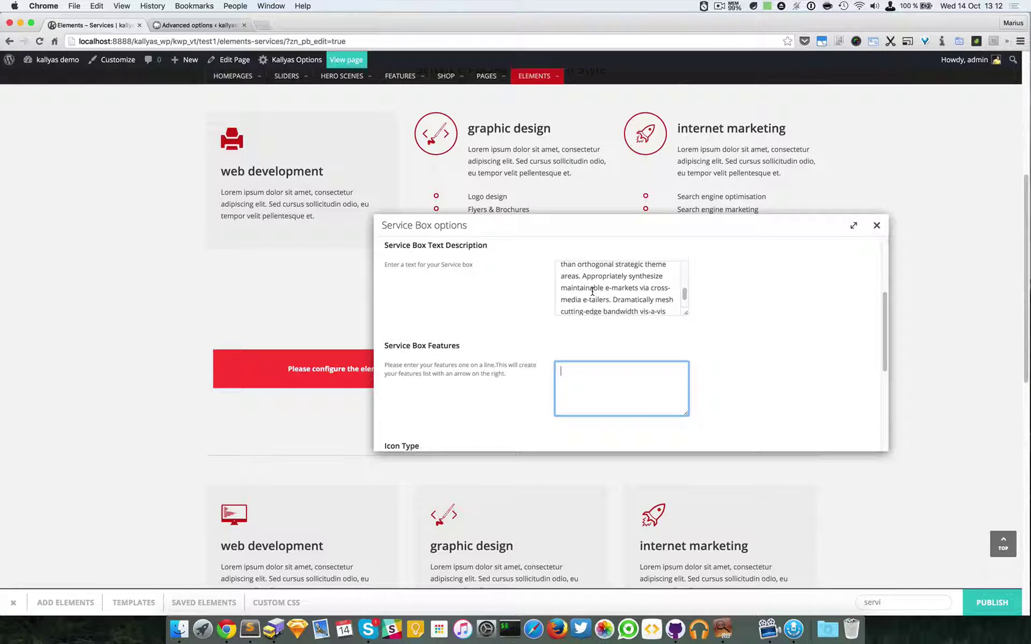
scroll(593, 292, down, 2)
scroll(593, 292, down, 1)
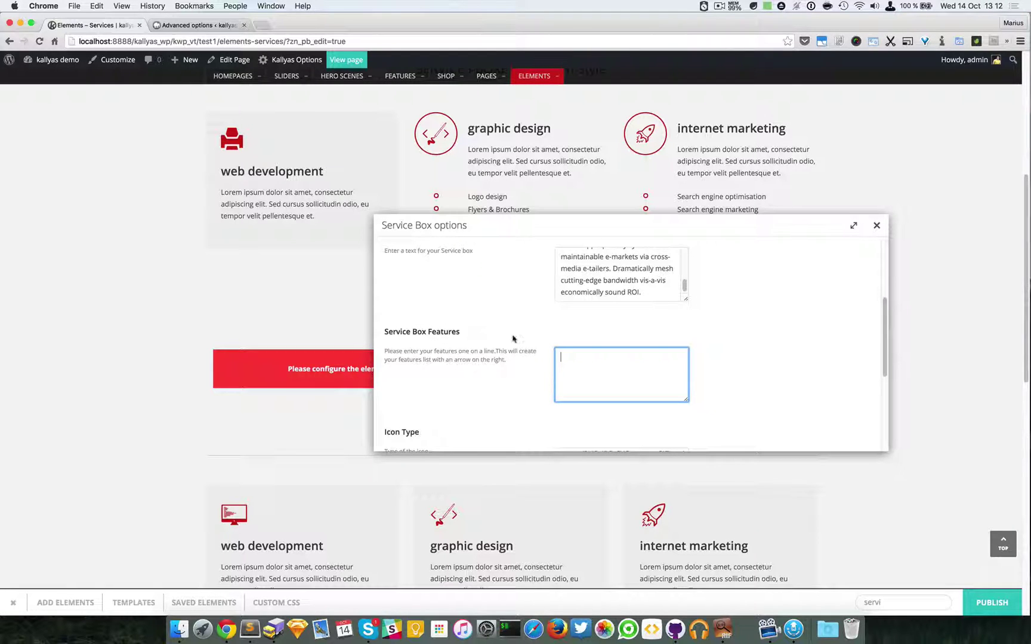
click(627, 280)
drag(613, 269, 646, 288)
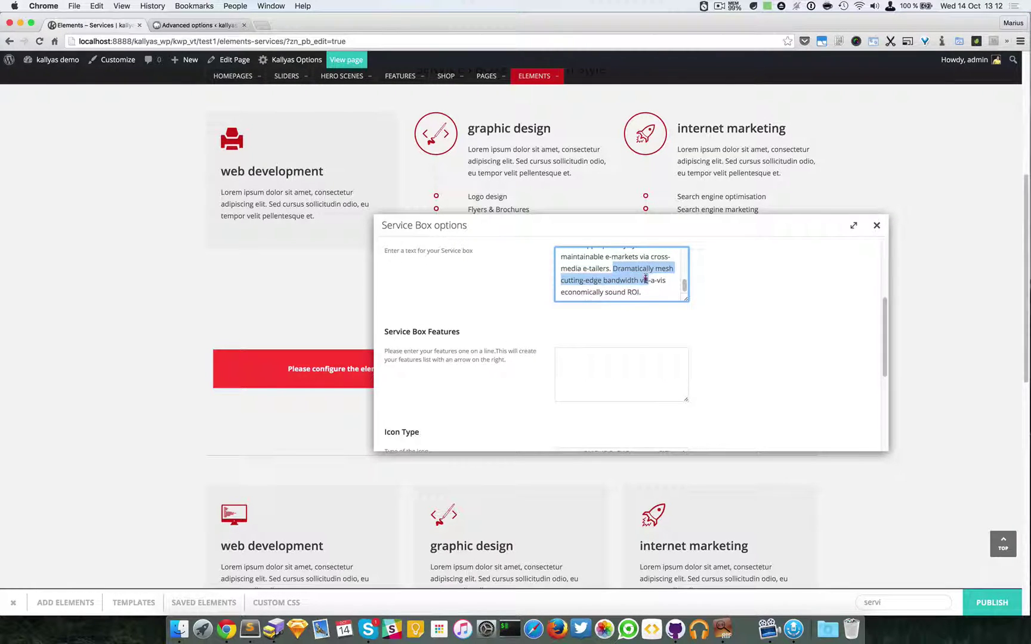
key(super+c)
- Paste that sentence into Features, splitting out 'cutting-edge bandwidth' and 'vis-a-vis economically' lines
click(646, 389)
key(super+v)
click(622, 357)
key(Return)
click(639, 370)
key(Return)
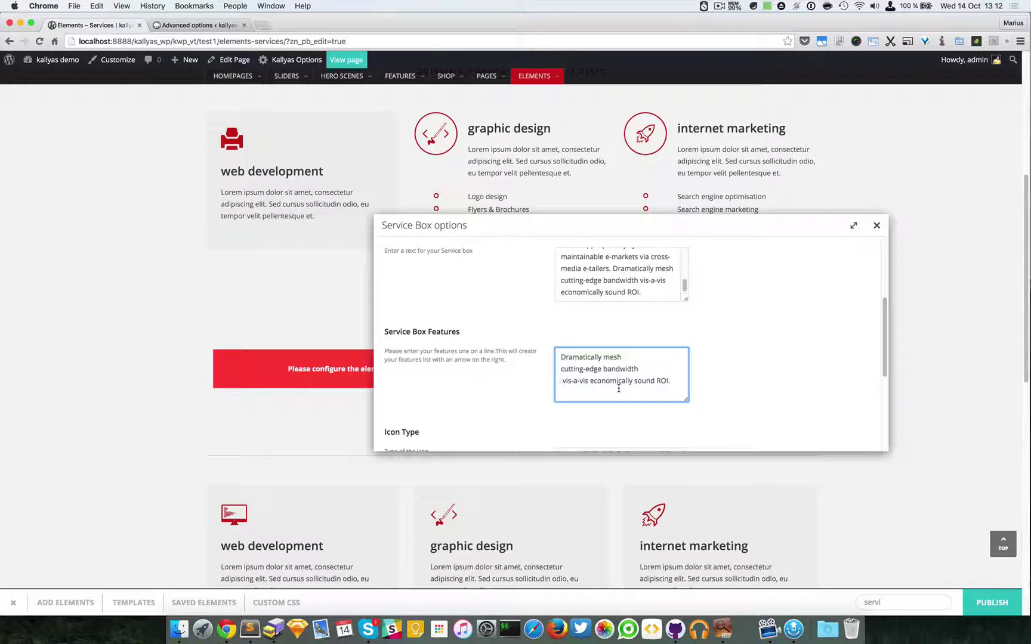
- Remove the third line's leading space and move 'sound ROI.' onto a fourth feature line
key(Delete)
click(632, 381)
key(Return)
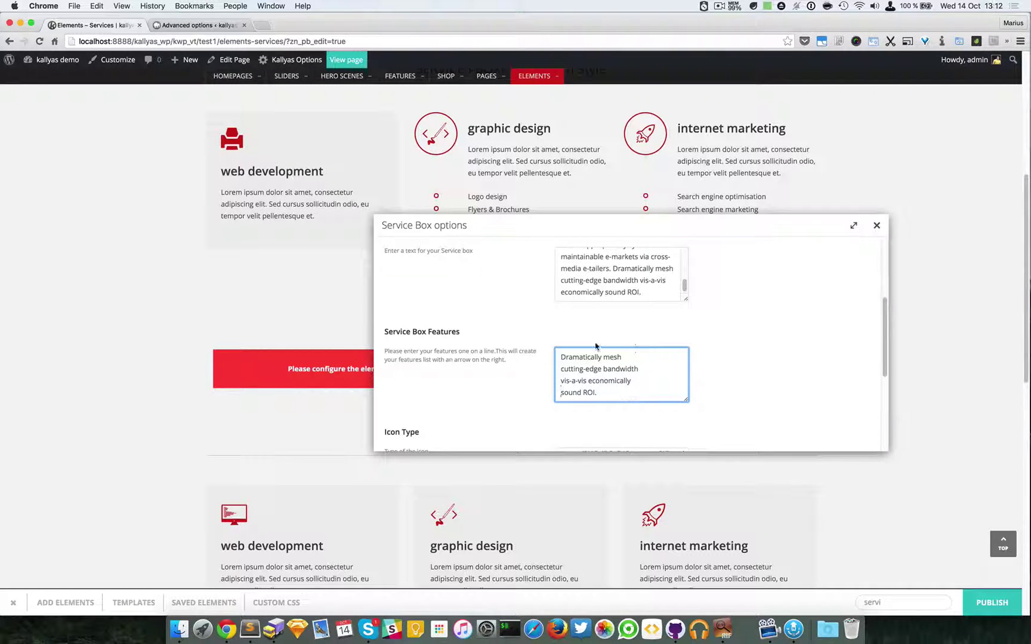
drag(561, 358, 621, 384)
click(622, 372)
click(647, 386)
scroll(732, 376, down, 3)
scroll(733, 377, down, 3)
- Switch the Service Box icon to a camera font icon at about size 39
click(606, 265)
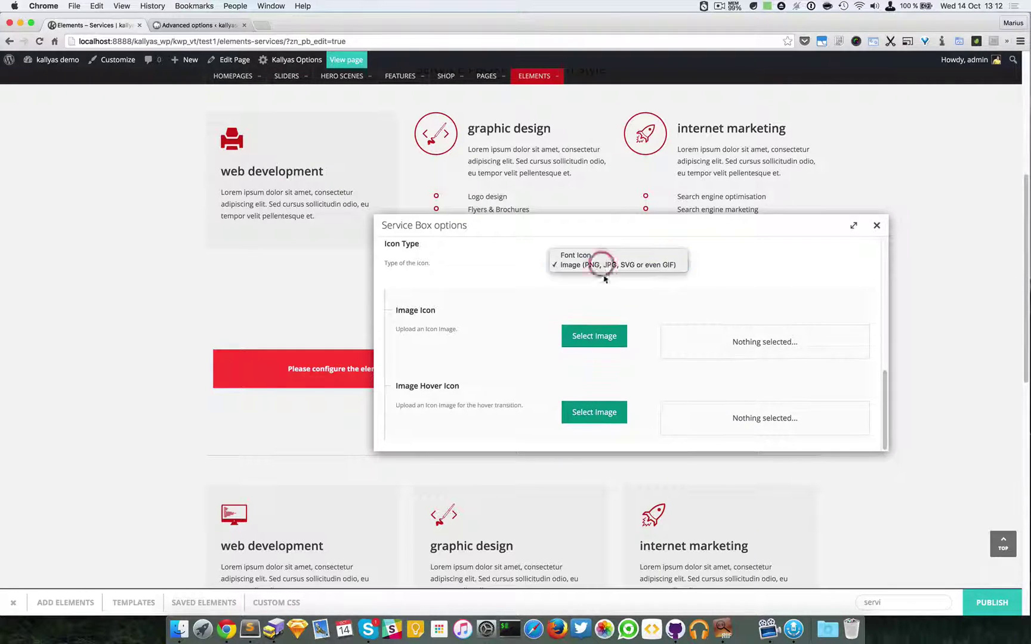
click(604, 255)
scroll(680, 320, down, 5)
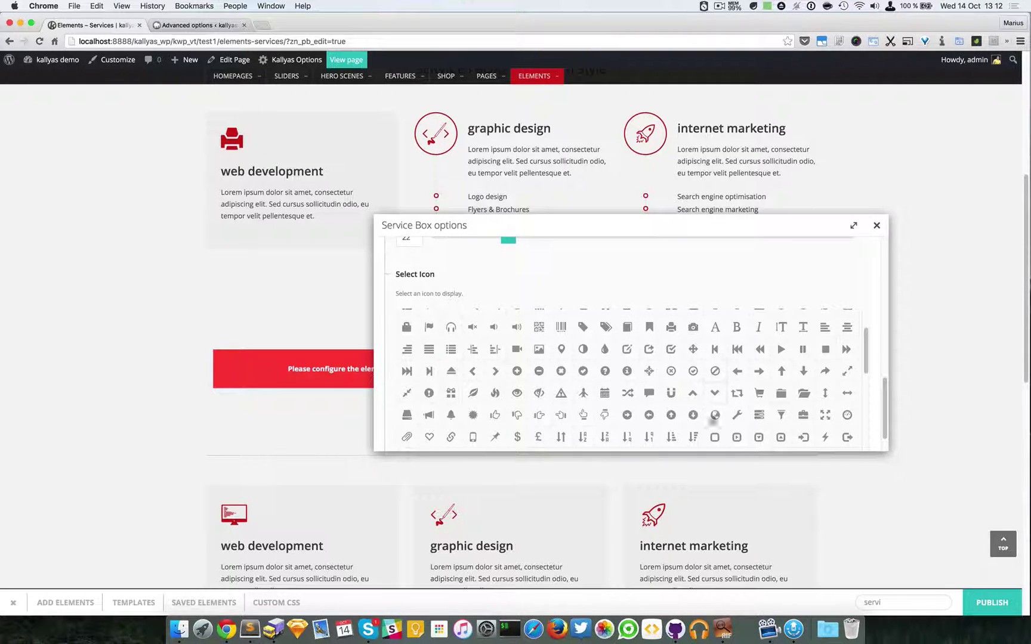
click(692, 328)
scroll(781, 284, up, 1)
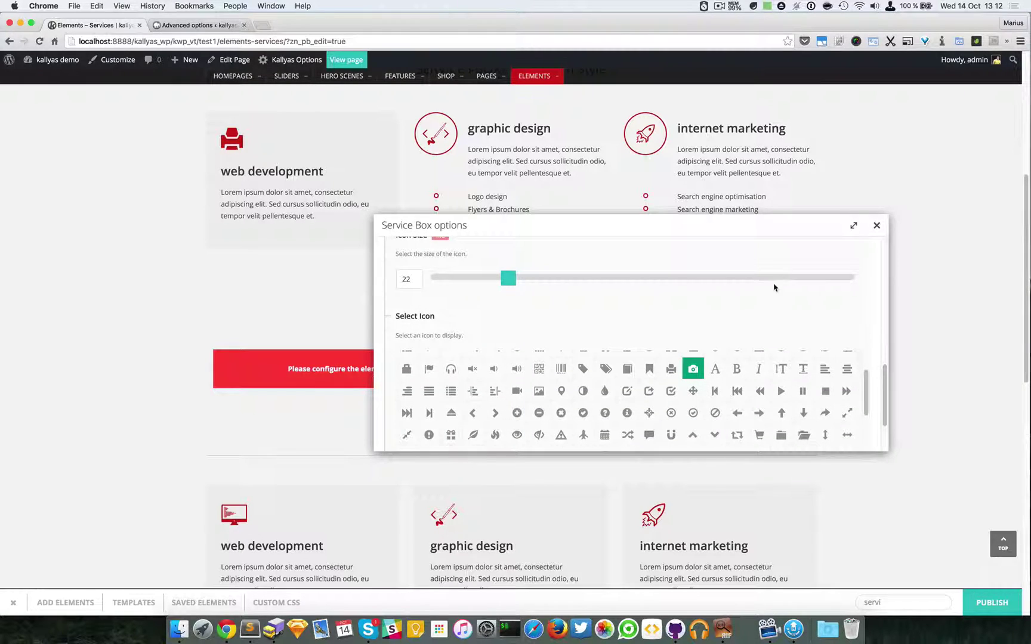
drag(508, 278, 714, 283)
scroll(858, 344, down, 5)
scroll(875, 350, down, 2)
scroll(874, 350, down, 5)
- Preview the box, then try the Modern Service Box style
click(876, 225)
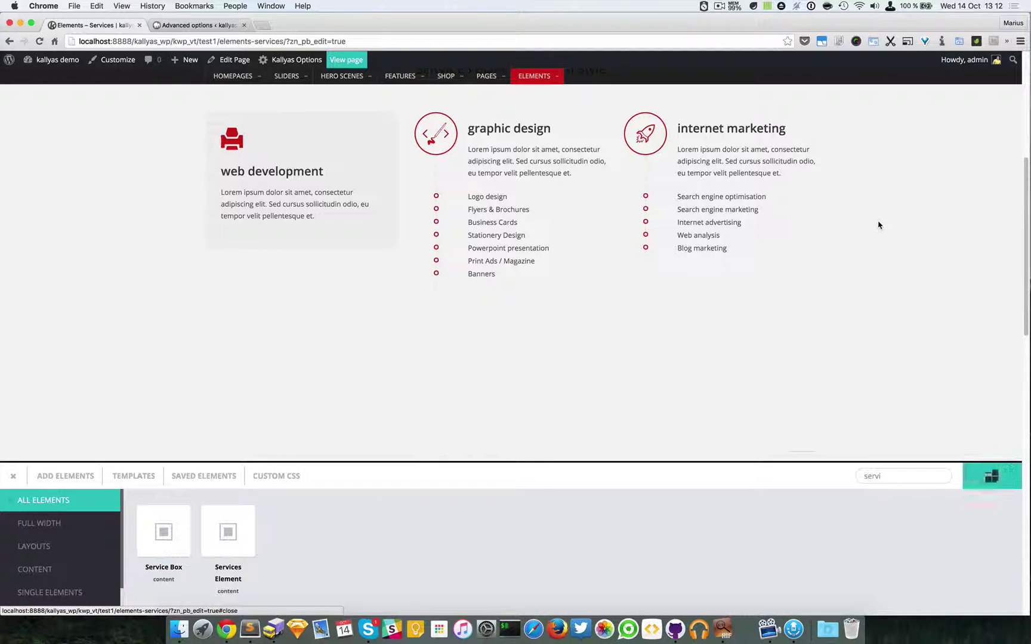
scroll(876, 223, down, 3)
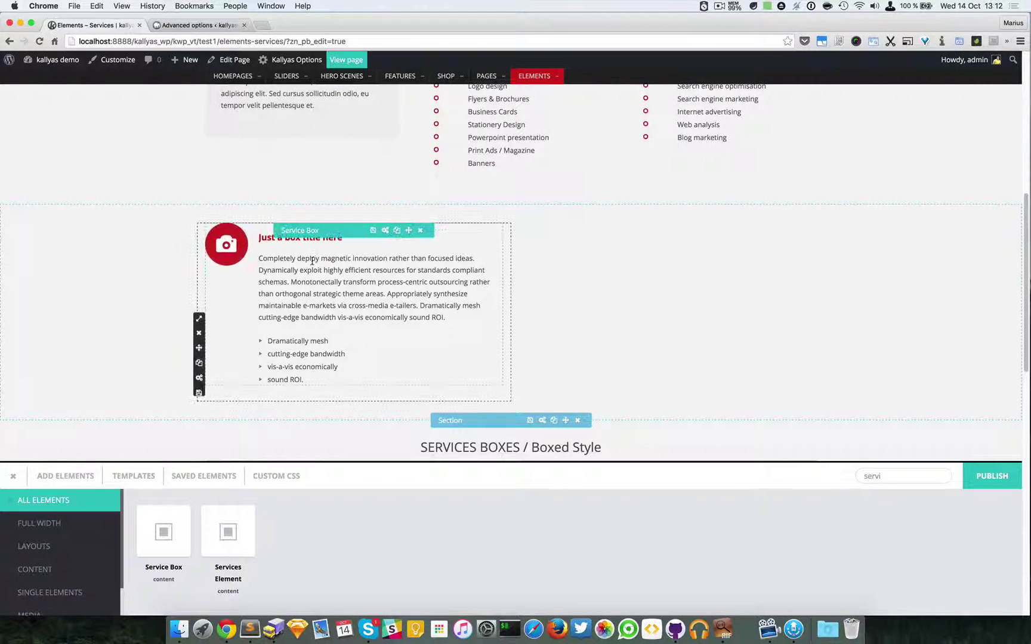
click(387, 230)
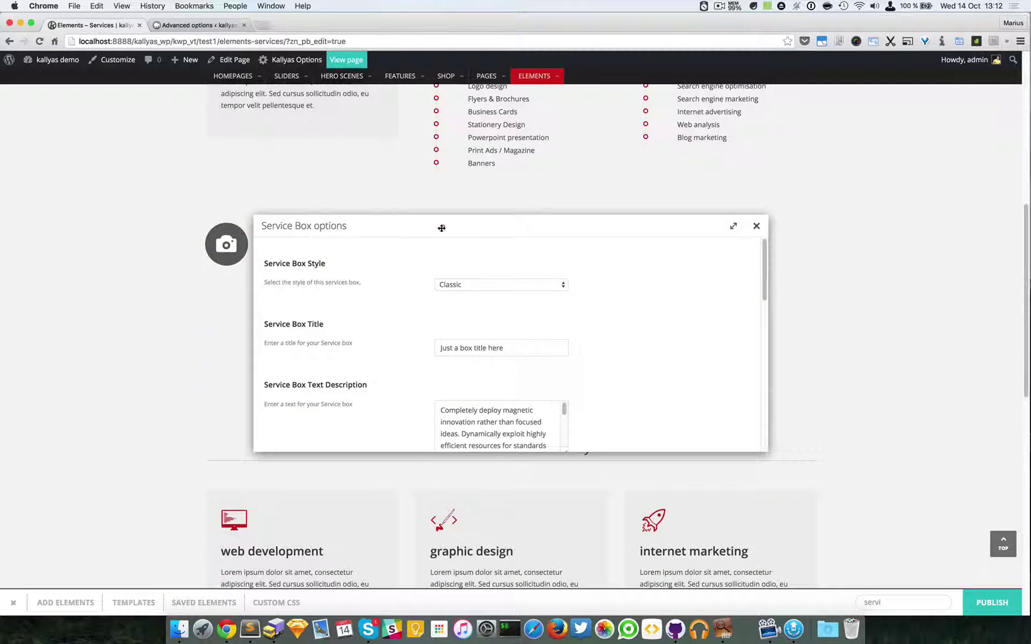
drag(442, 228, 621, 214)
click(636, 272)
click(938, 214)
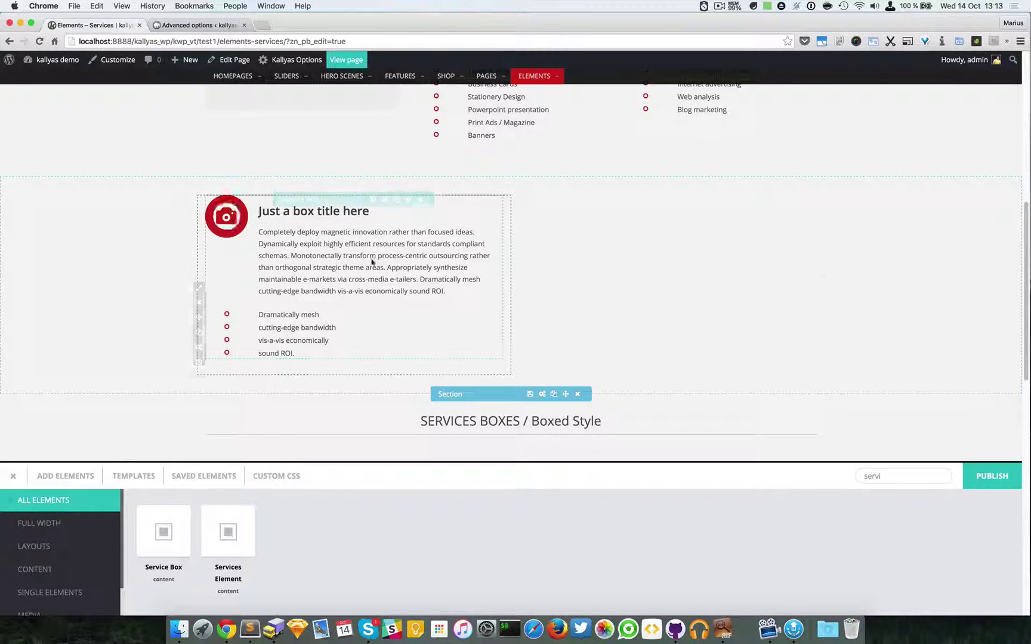
- Change the Service Box style to Boxed and close the options
click(387, 203)
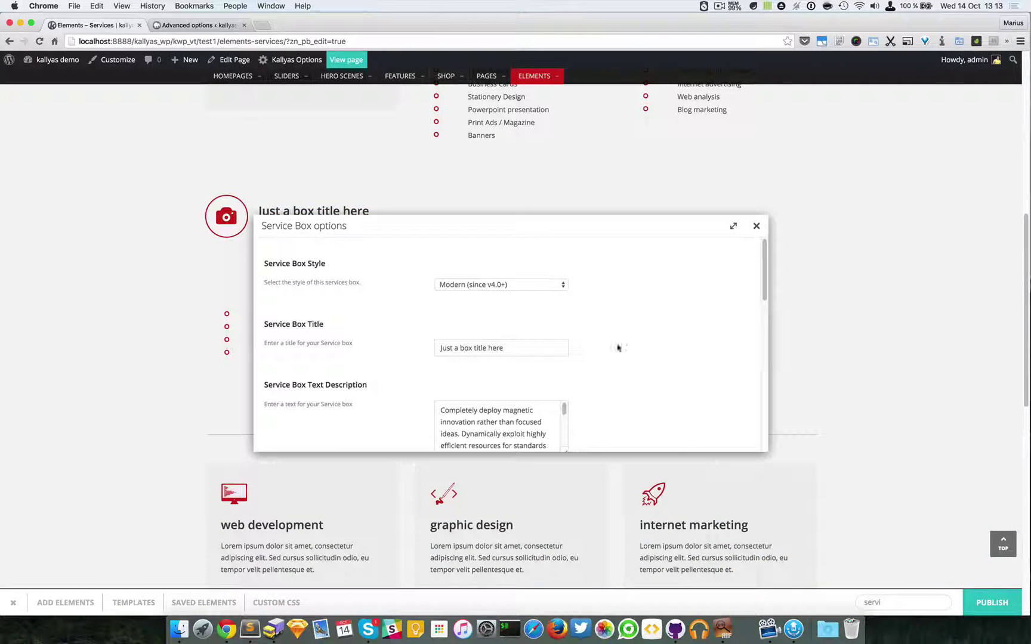
click(522, 288)
click(512, 293)
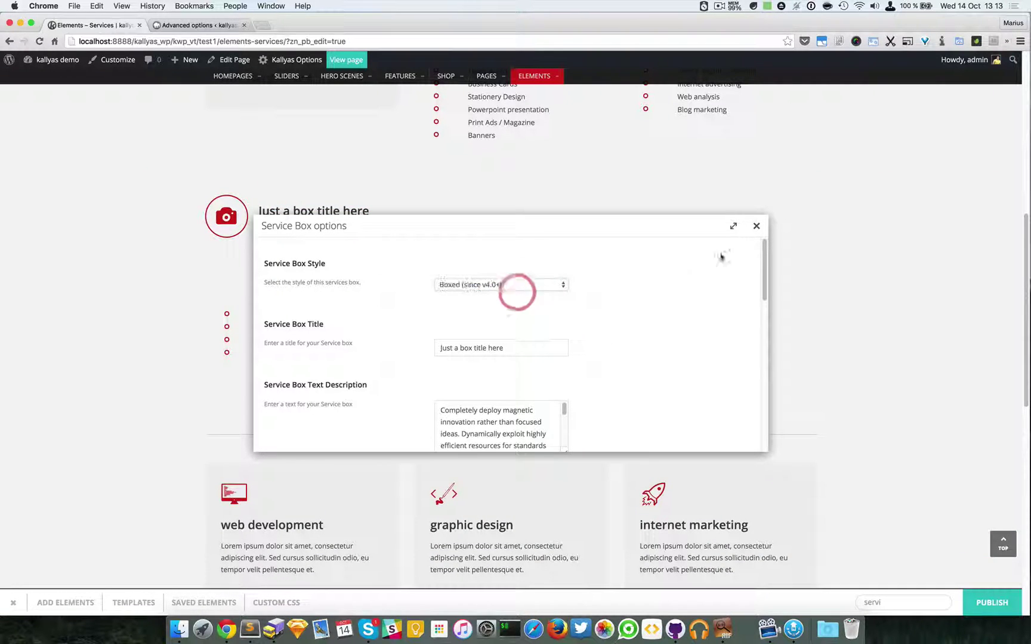
click(756, 226)
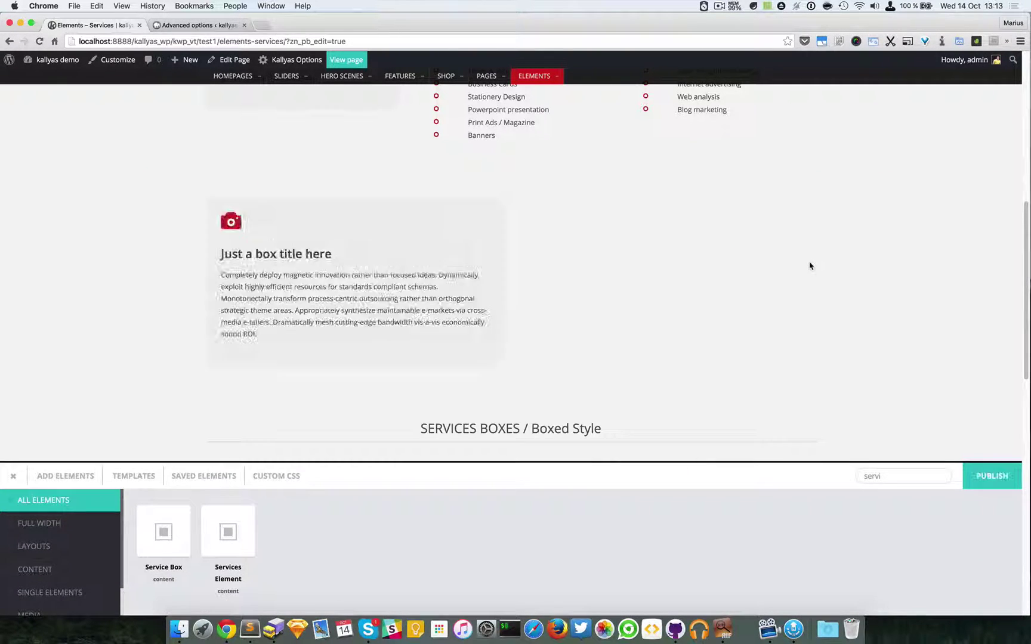